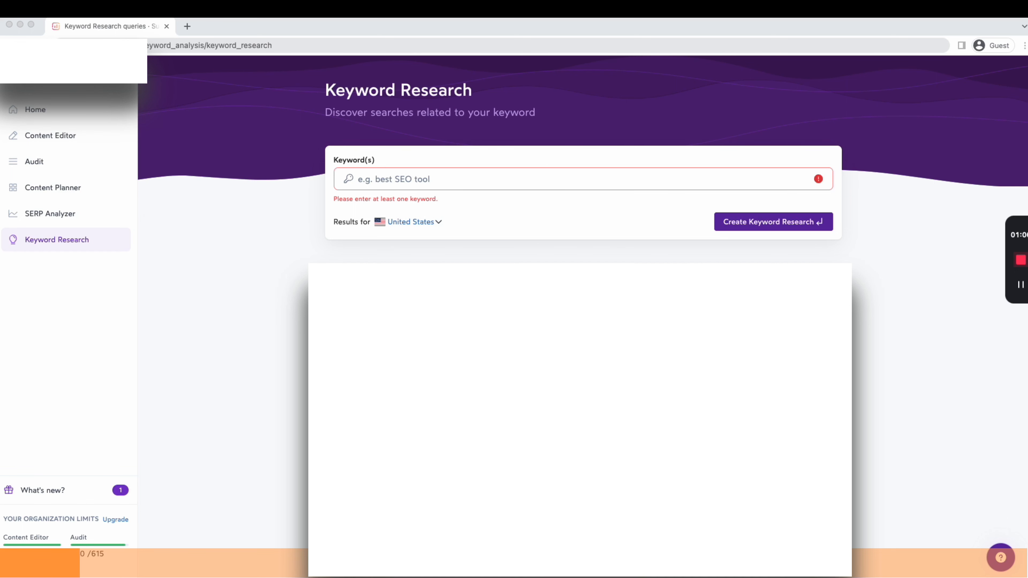
Run a keyword research for "surfer seo review" with results for the United States
click(503, 180)
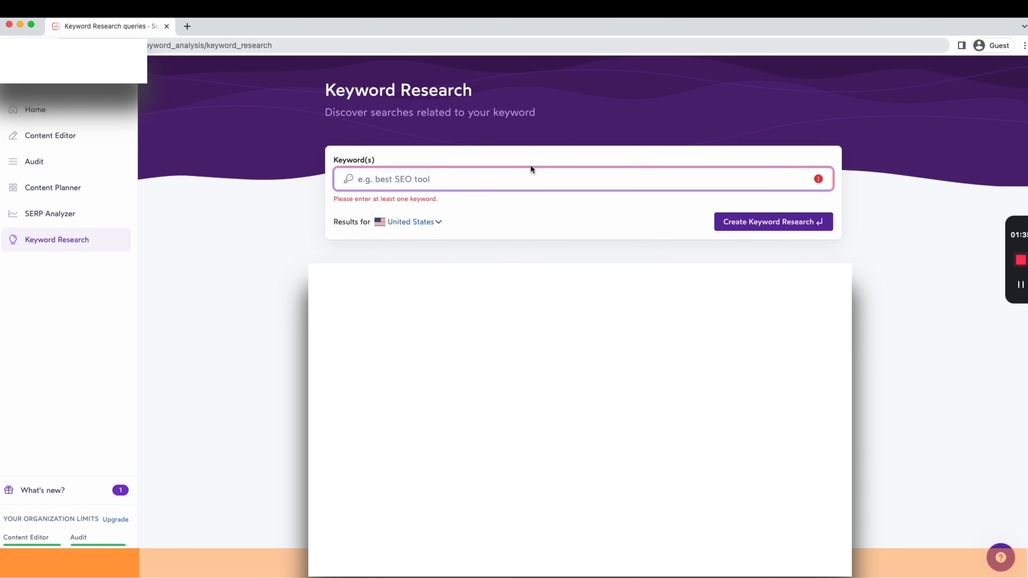
text(surfer seo review)
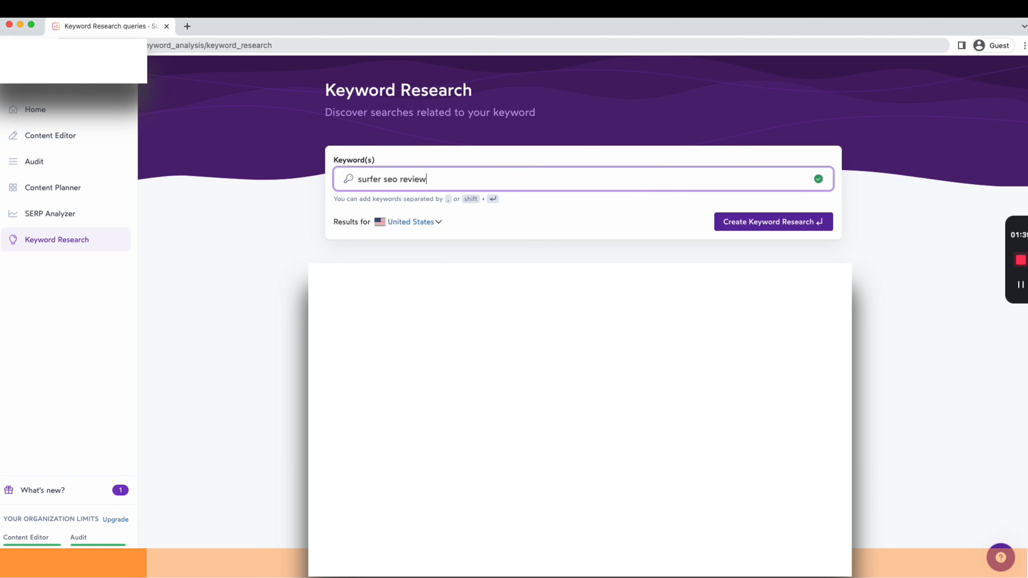
text(,)
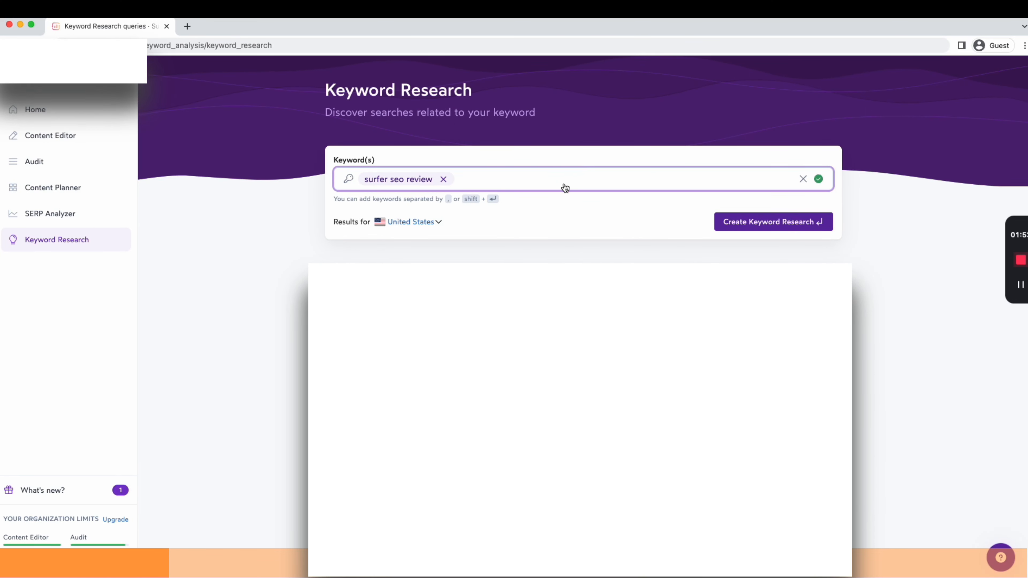
click(740, 223)
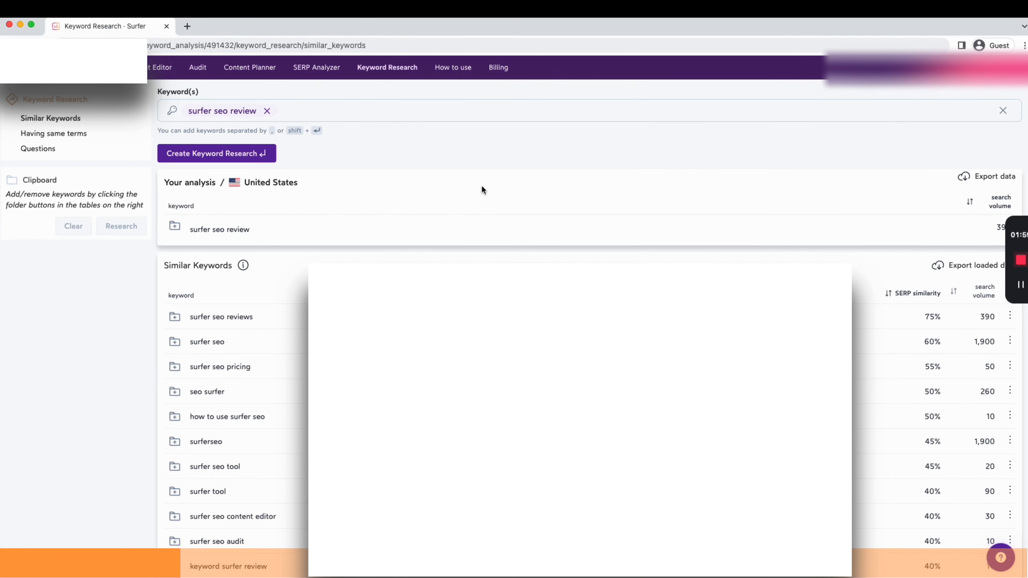
Try to sort the similar keywords by SERP similarity
scroll(583, 188, down, 2)
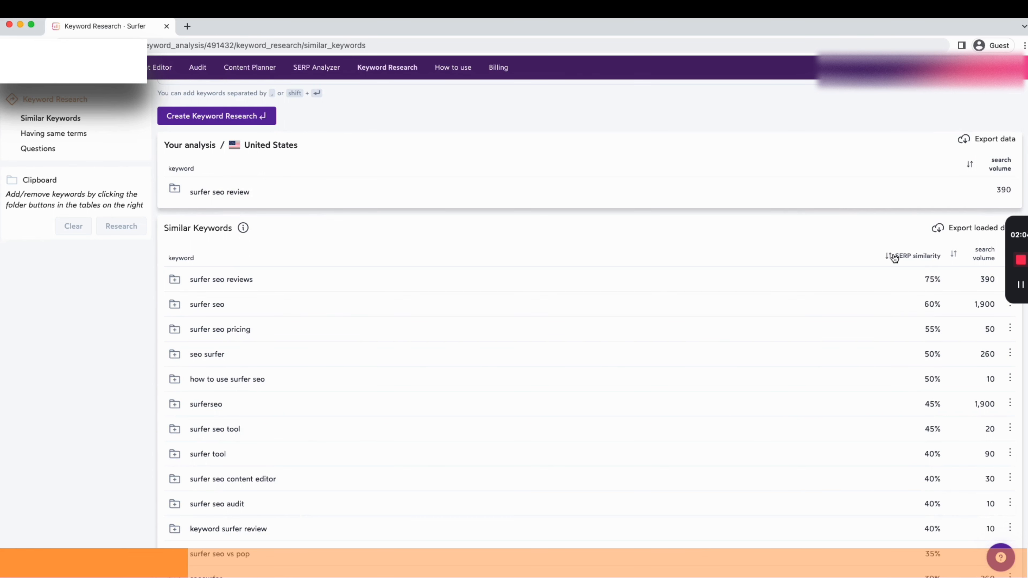
click(929, 259)
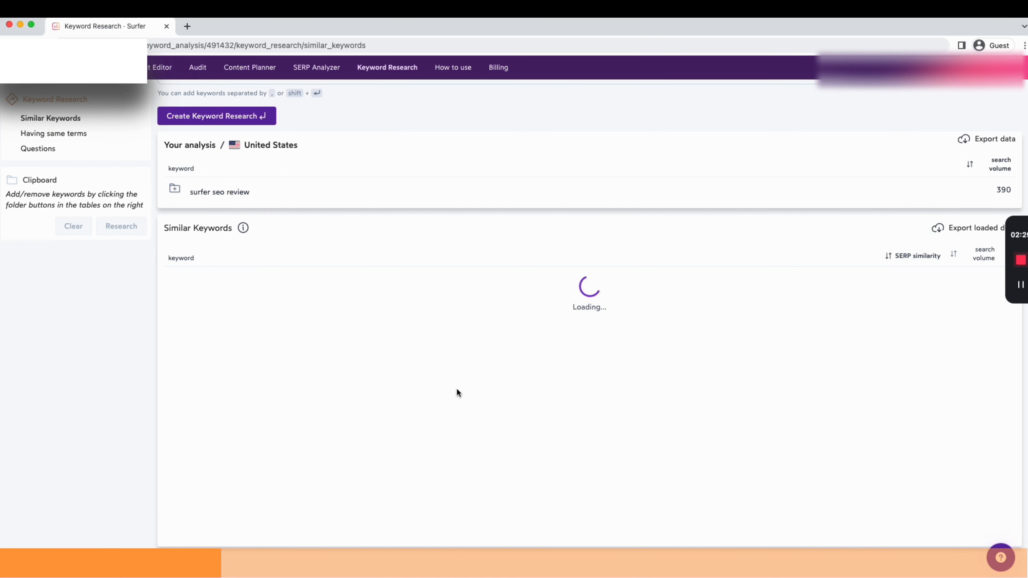
scroll(430, 255, up, 1)
scroll(500, 322, down, 1)
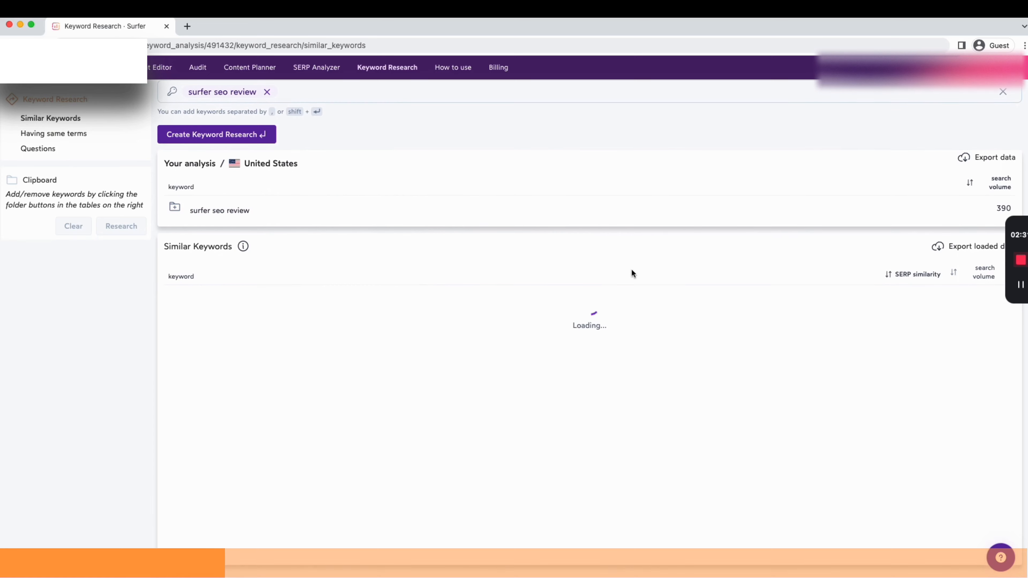
scroll(901, 250, down, 1)
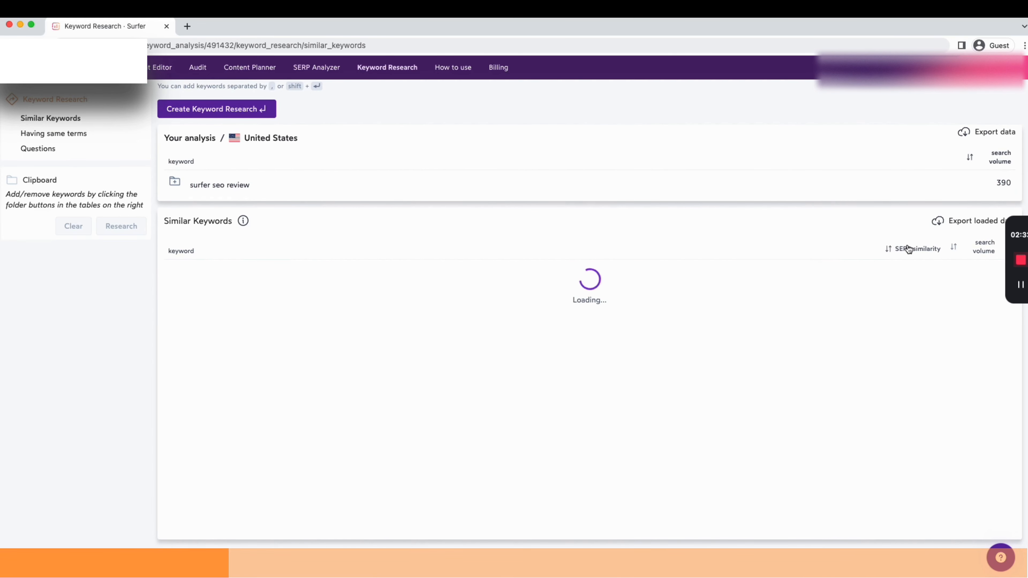
scroll(908, 251, up, 1)
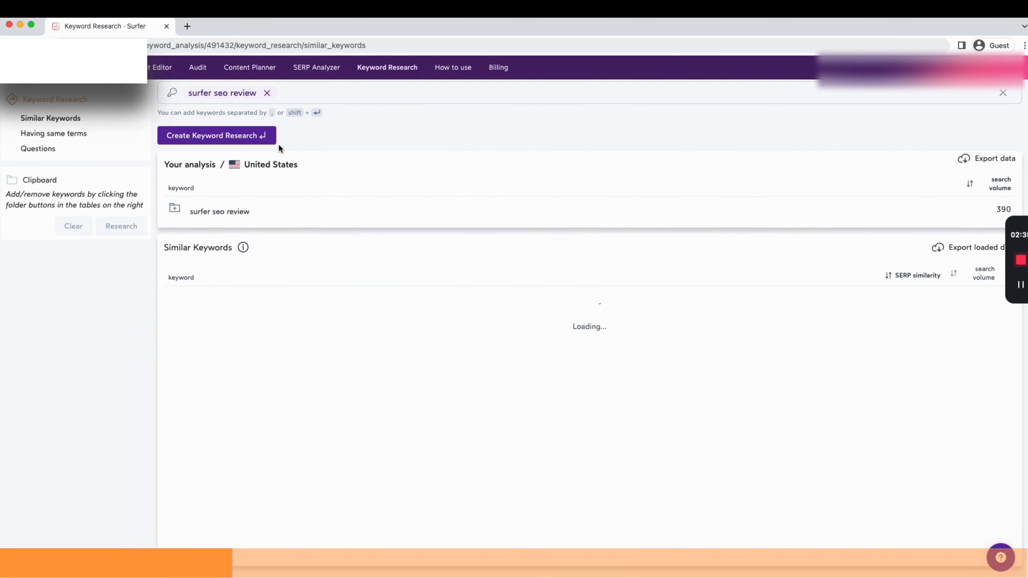
Rerun the keyword research for "surfer seo review"
click(248, 142)
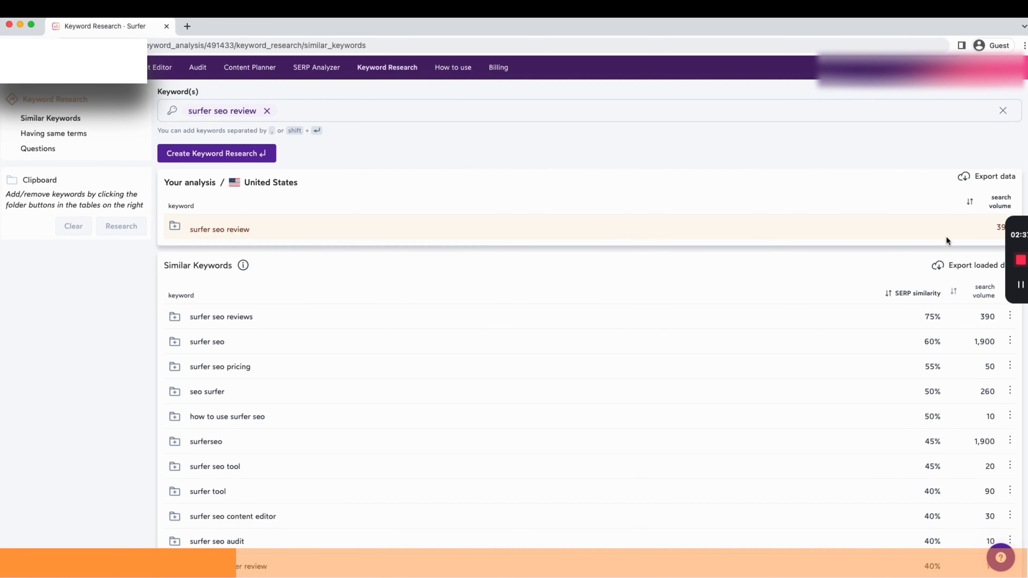
scroll(919, 416, down, 5)
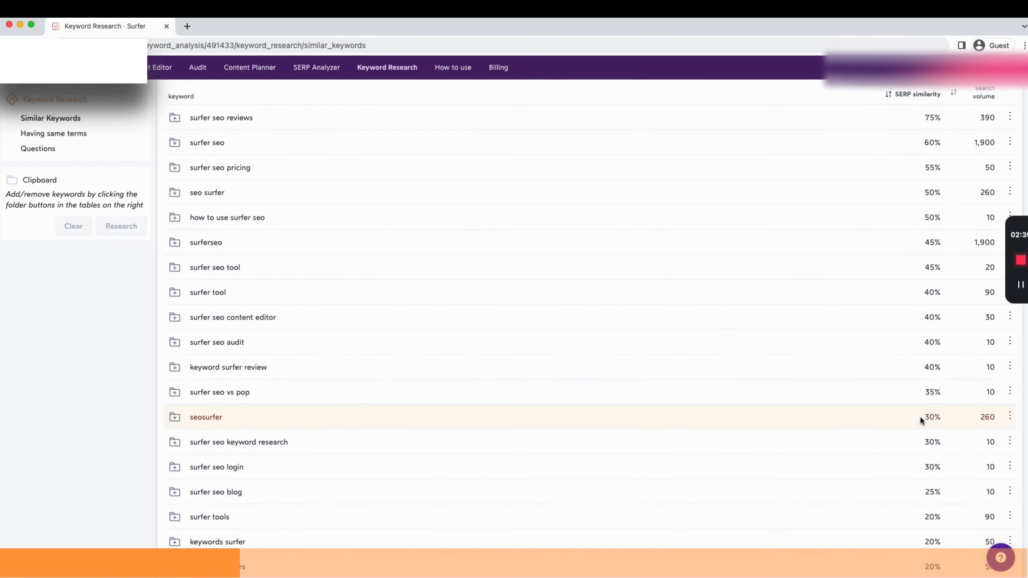
scroll(931, 263, up, 5)
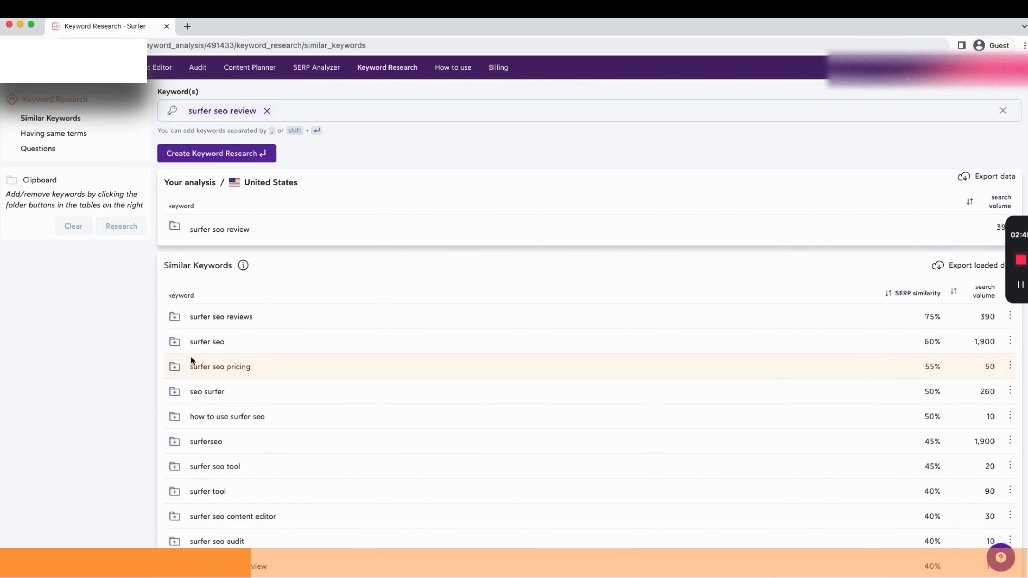
Add surfer seo reviews, surfer seo, surfer seo pricing, seo surfer, surferseo and how to use surfer seo to the clipboard
click(183, 322)
click(175, 344)
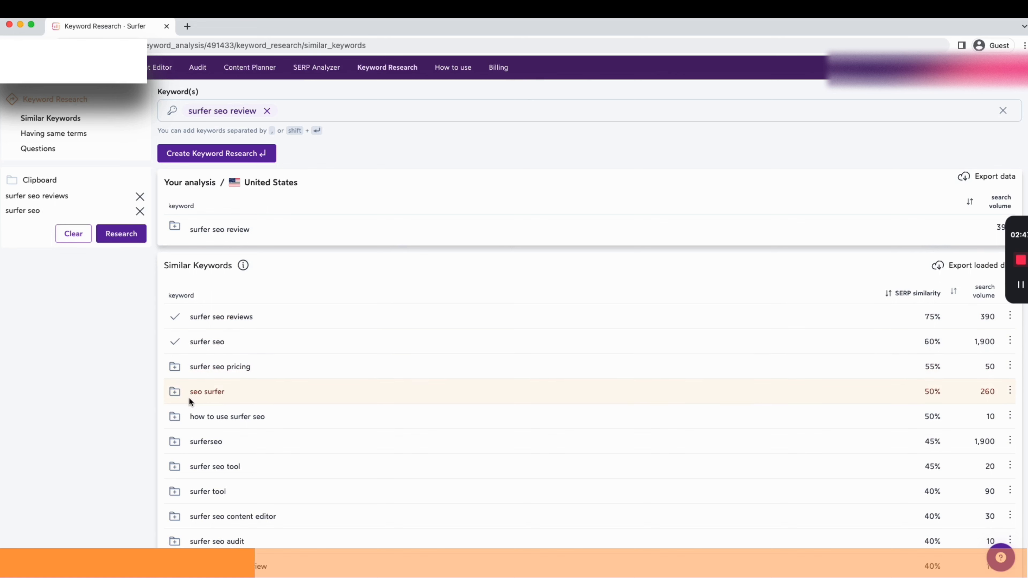
click(174, 367)
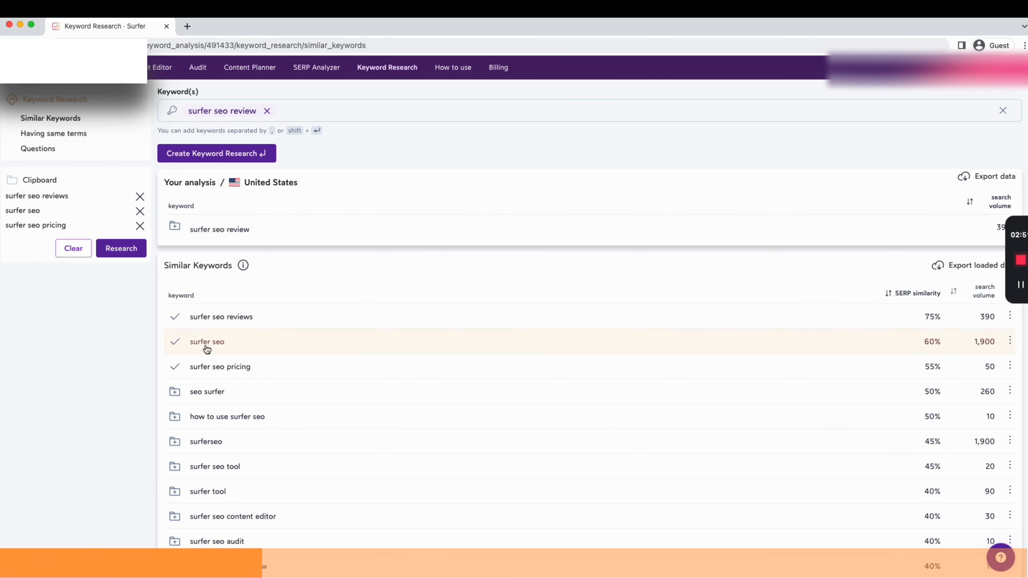
click(177, 390)
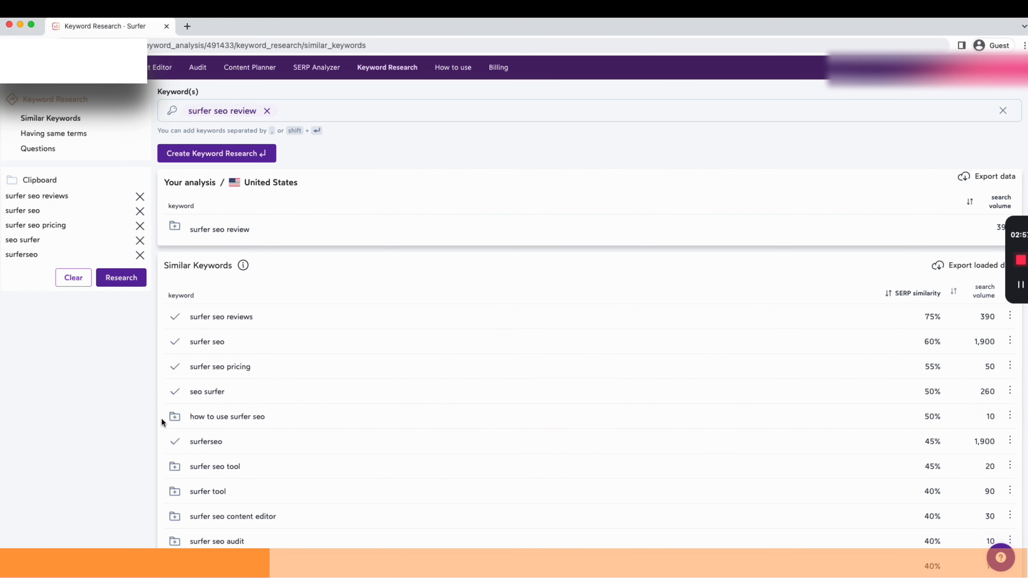
click(174, 417)
Add surfer seo content editor, surfer seo audit and surfer tools to the clipboard
scroll(322, 449, down, 3)
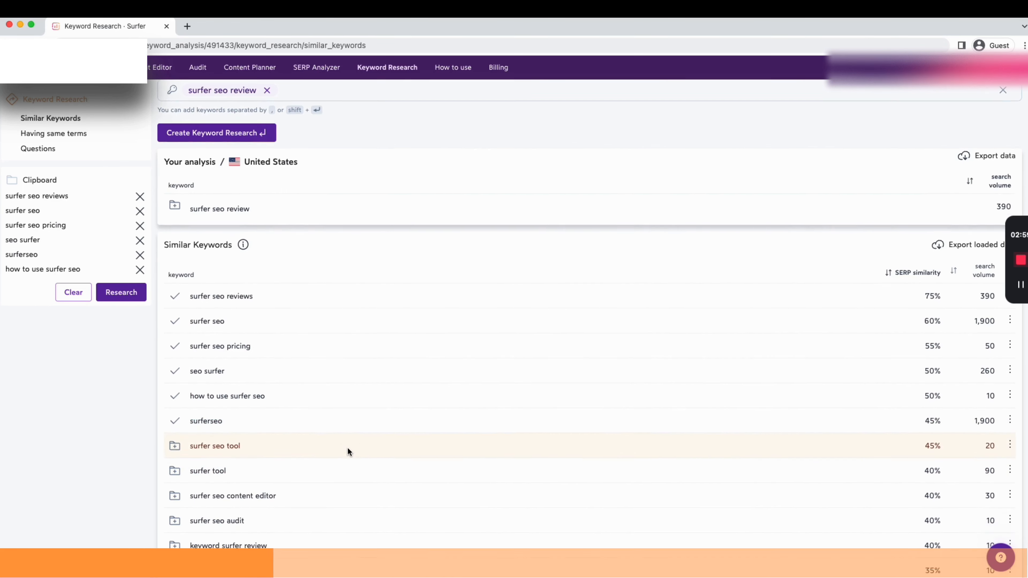
scroll(396, 447, down, 1)
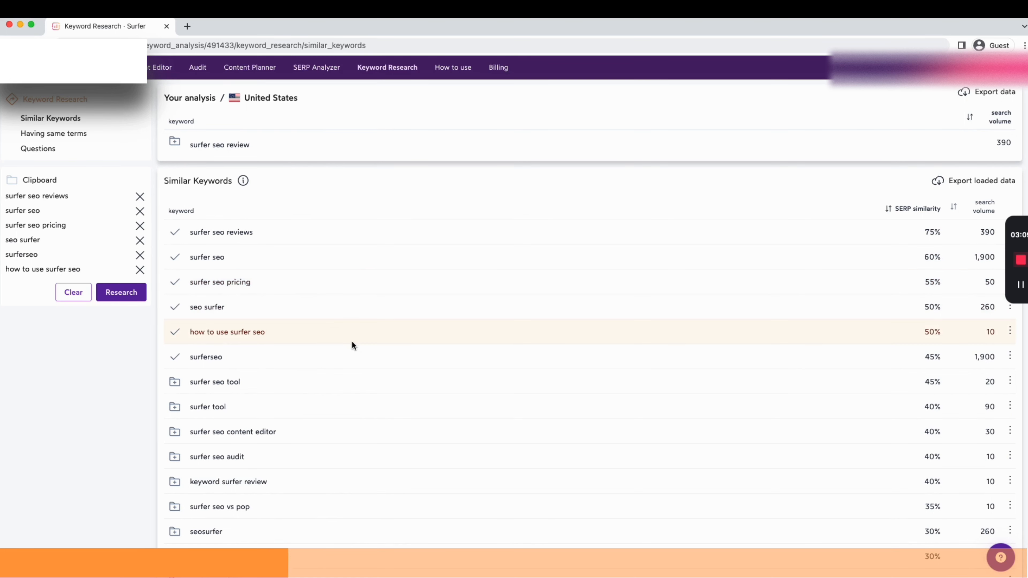
click(174, 431)
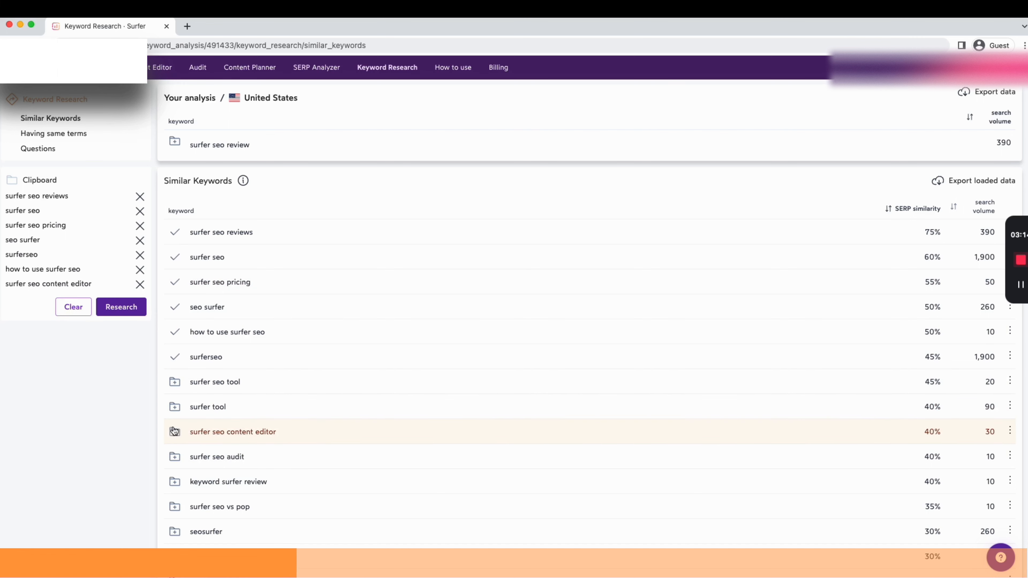
click(175, 456)
scroll(177, 465, down, 4)
click(175, 480)
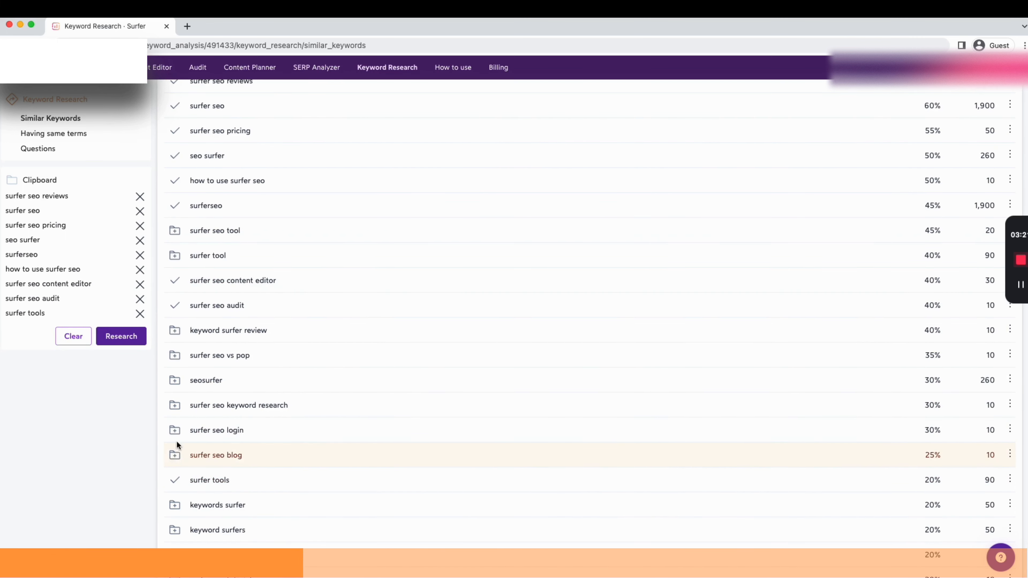
Add surfer seo tool, surfer tool, surfer seo tutorial and surfer keyword research to the clipboard
click(174, 231)
click(175, 256)
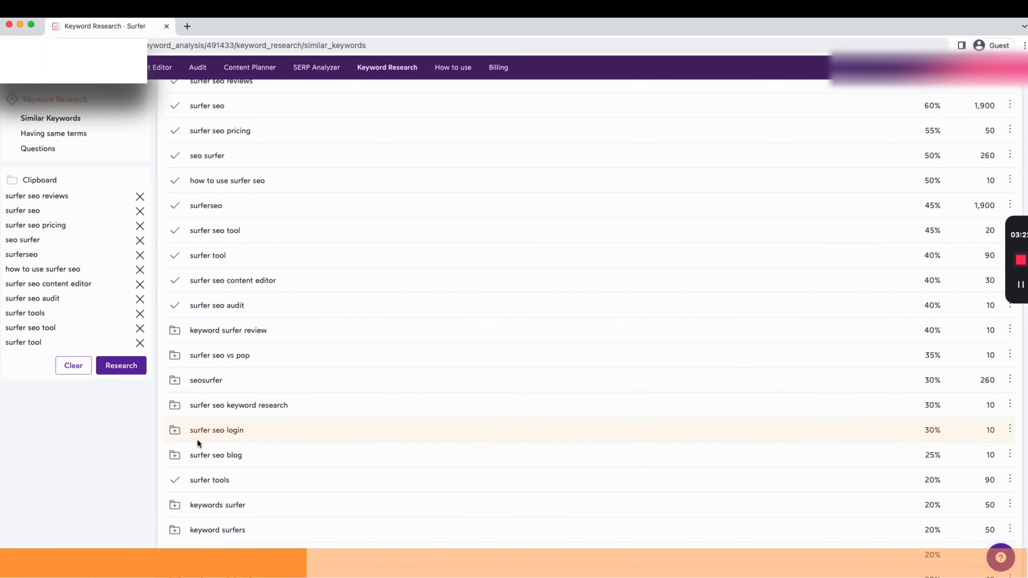
scroll(186, 486, down, 2)
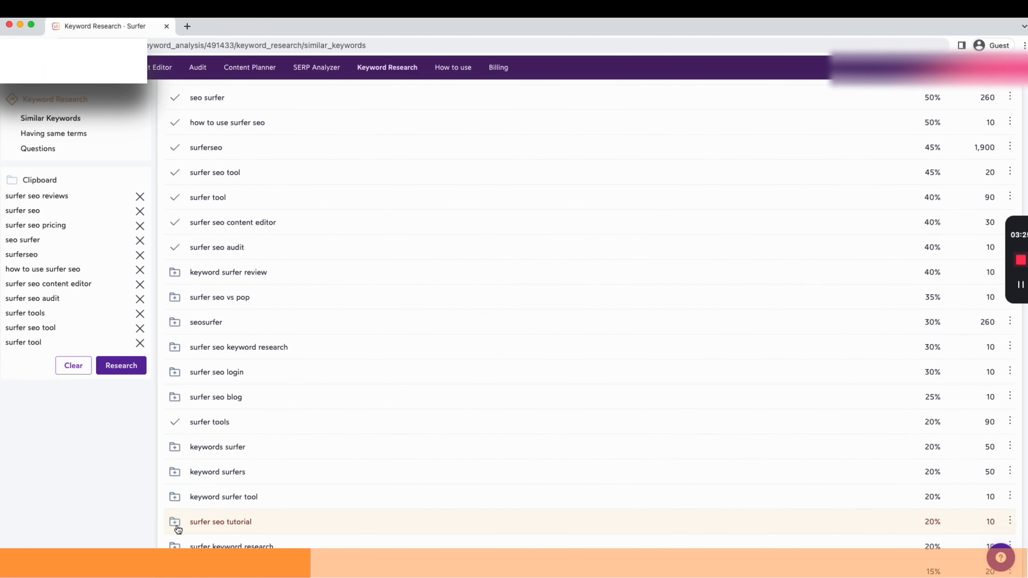
click(176, 523)
click(174, 546)
Start a new keyword research using all the keywords collected in the clipboard
scroll(334, 486, down, 5)
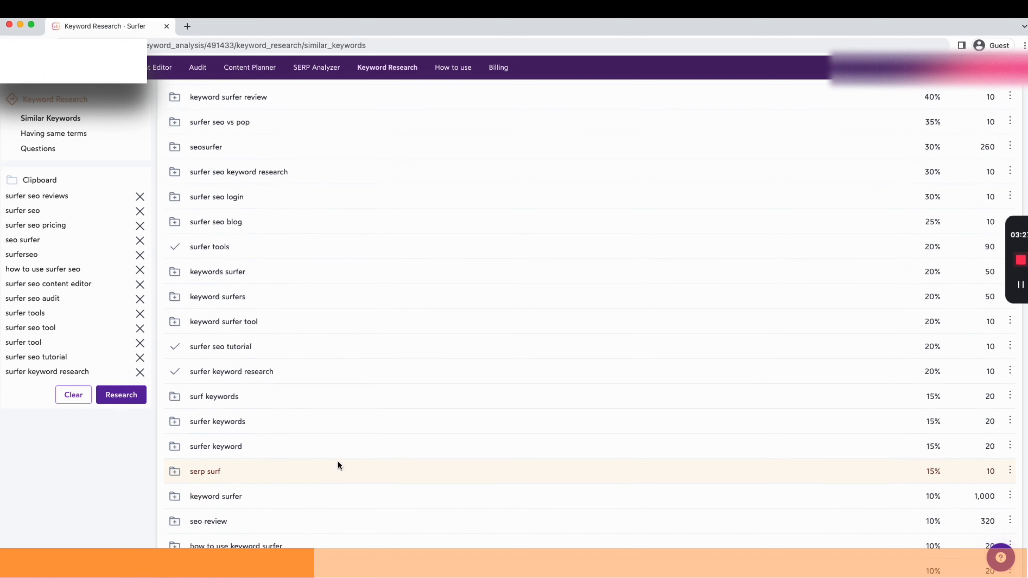
scroll(364, 446, down, 3)
scroll(385, 431, up, 4)
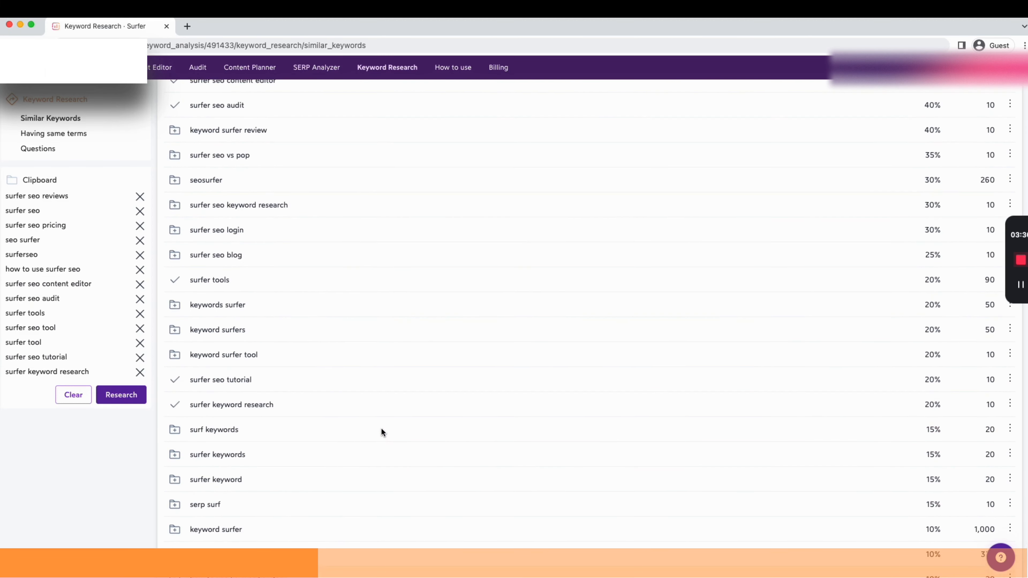
scroll(382, 431, down, 3)
scroll(377, 384, down, 1)
scroll(403, 361, up, 1)
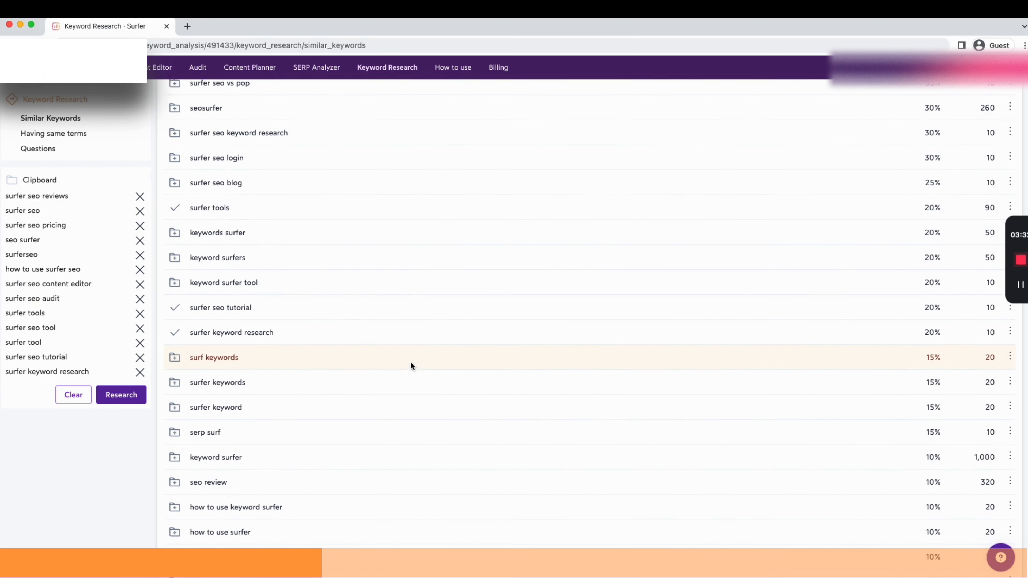
scroll(369, 456, up, 6)
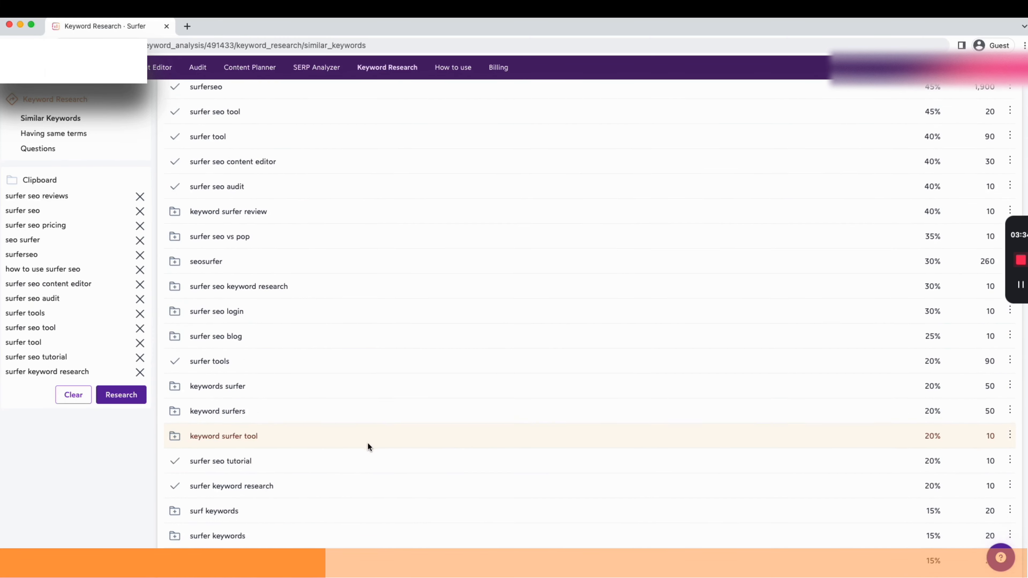
scroll(360, 437, up, 10)
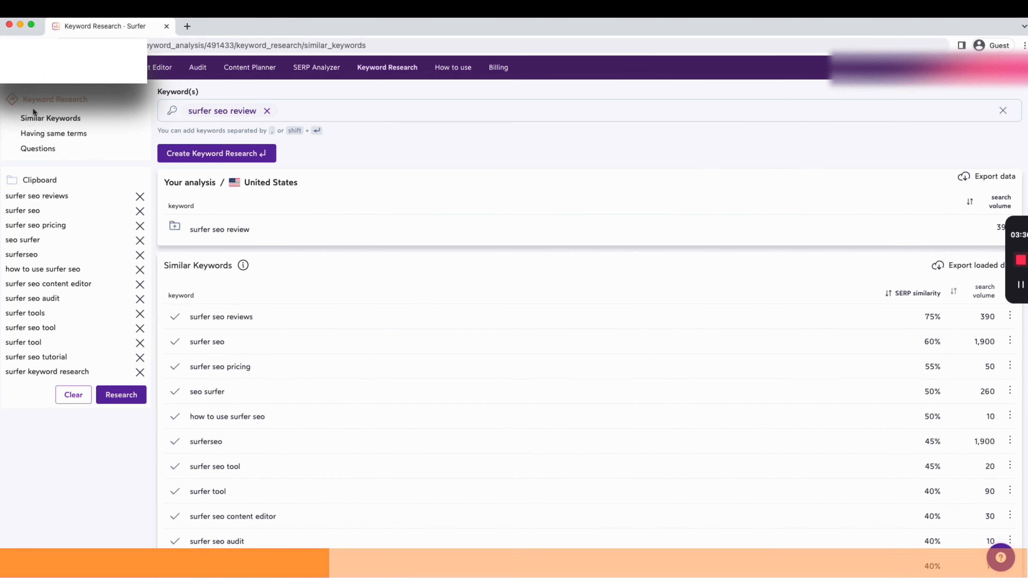
click(115, 402)
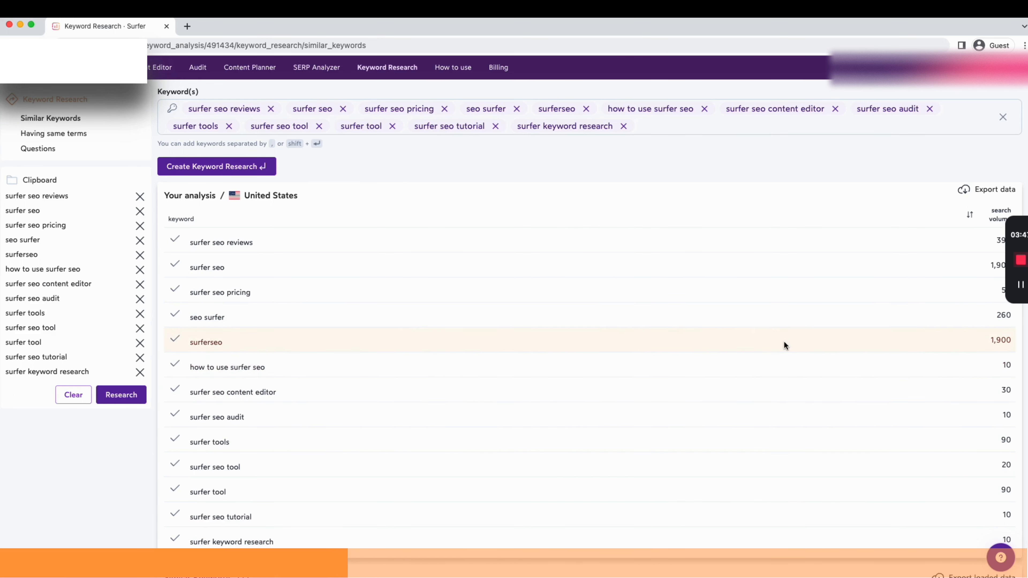
Create the keyword research for the thirteen clipboard keywords
scroll(784, 343, down, 1)
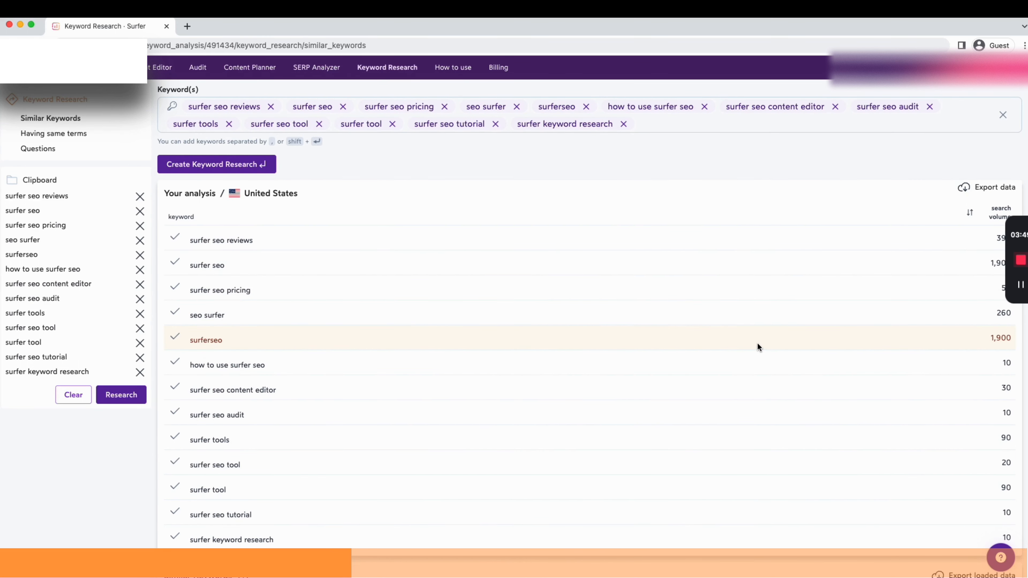
scroll(680, 328, down, 8)
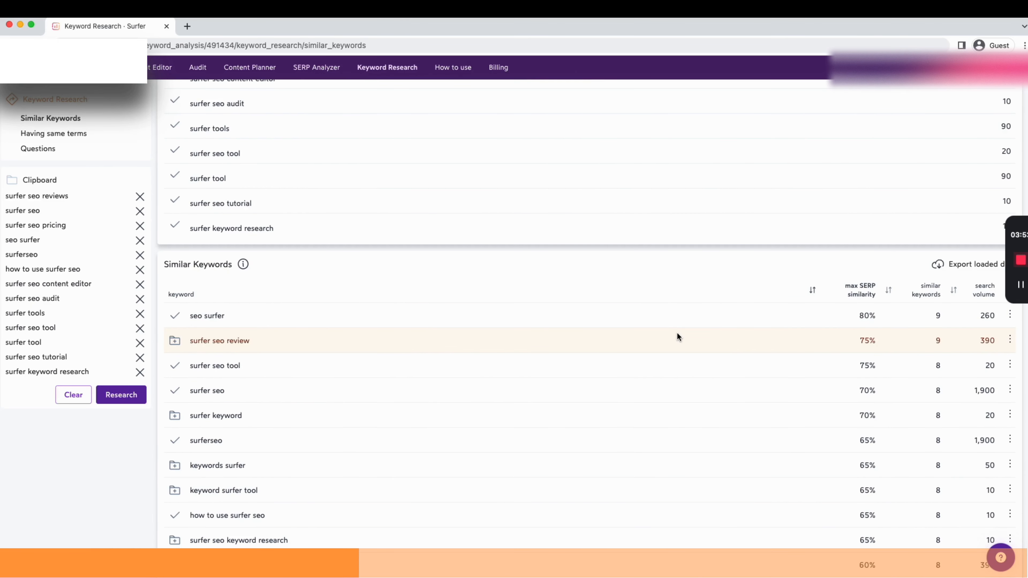
scroll(696, 323, up, 8)
click(216, 138)
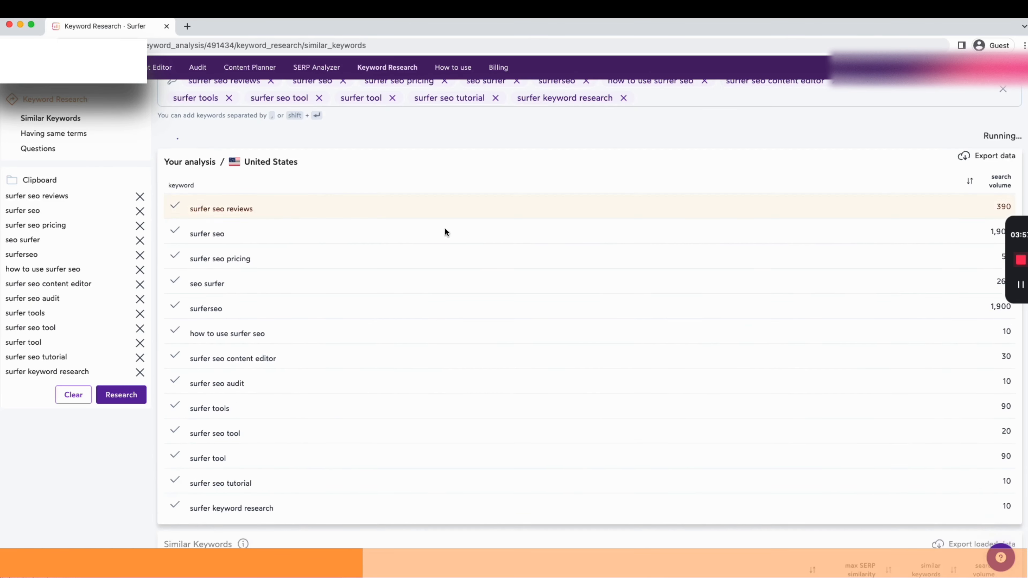
Add surfer seo review and keywords surfer from the new similar keywords to the clipboard
scroll(506, 257, down, 1)
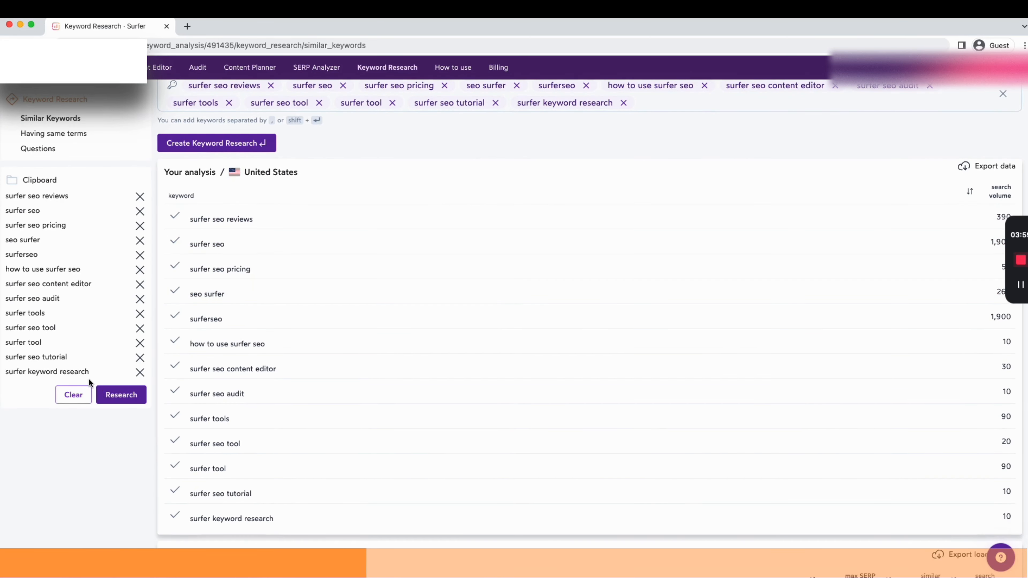
scroll(435, 394, down, 3)
scroll(437, 336, down, 3)
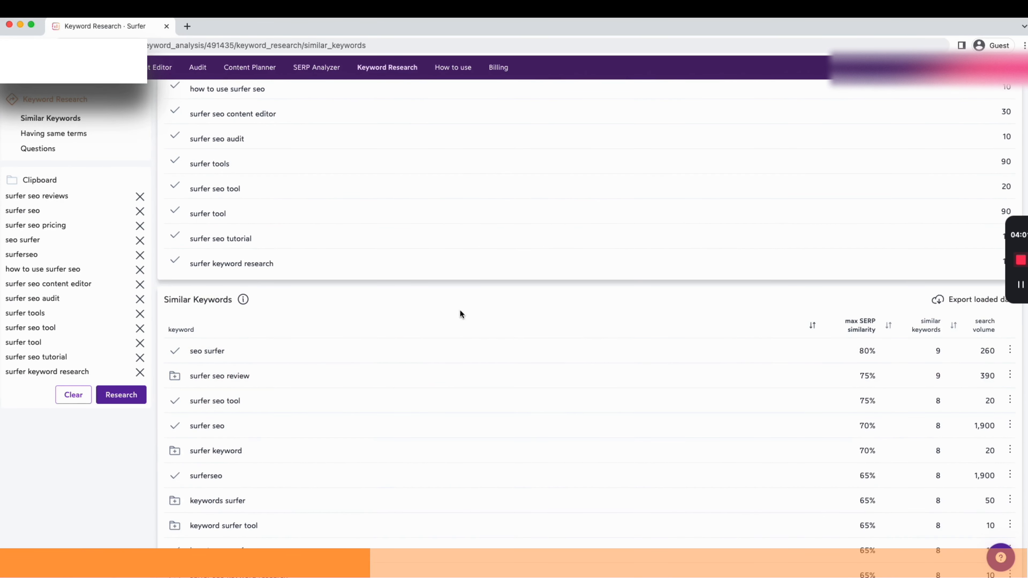
click(174, 376)
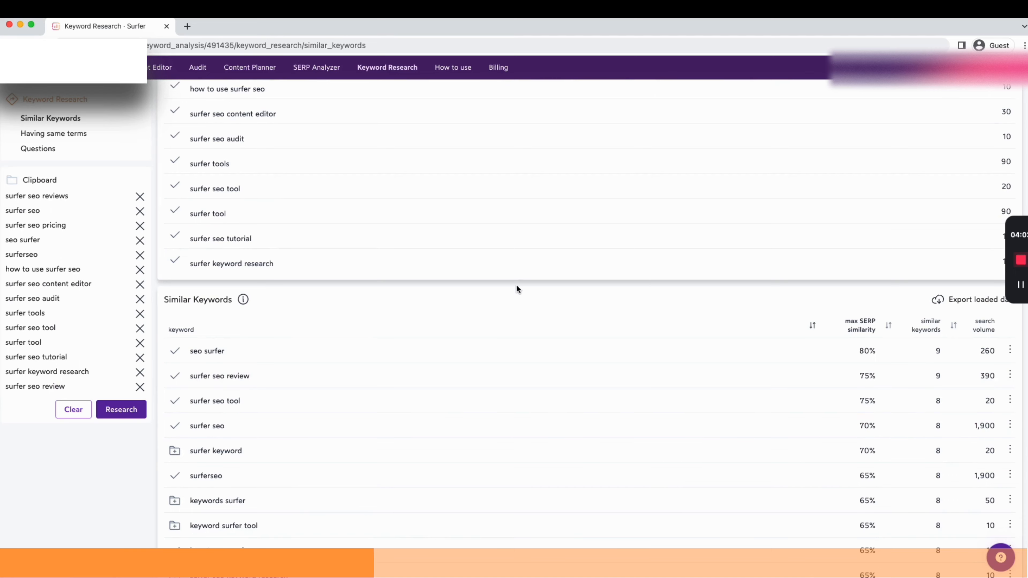
scroll(516, 284, down, 2)
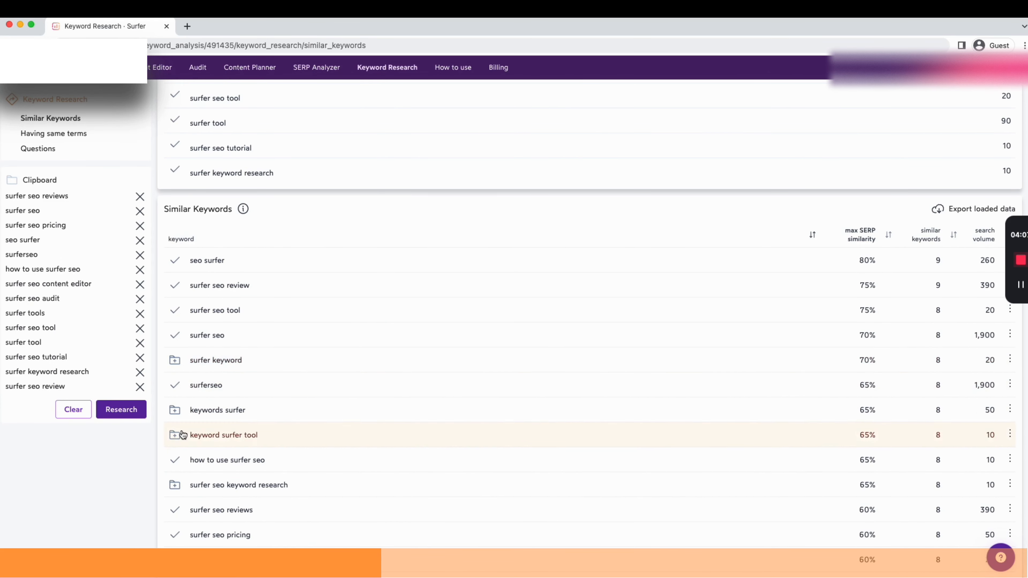
click(175, 412)
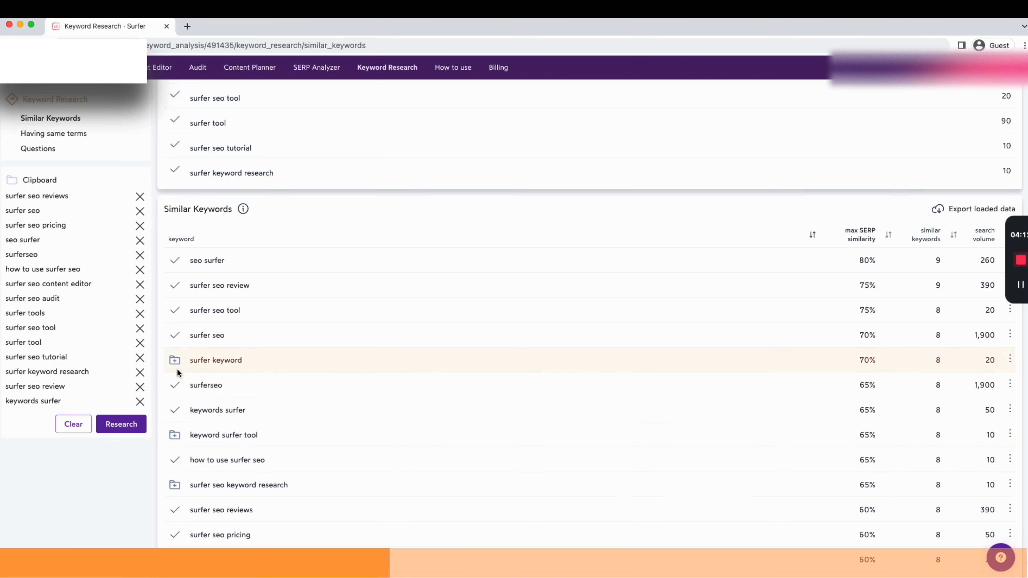
Add surfer seo keyword research from the similar keywords list to the clipboard
click(175, 486)
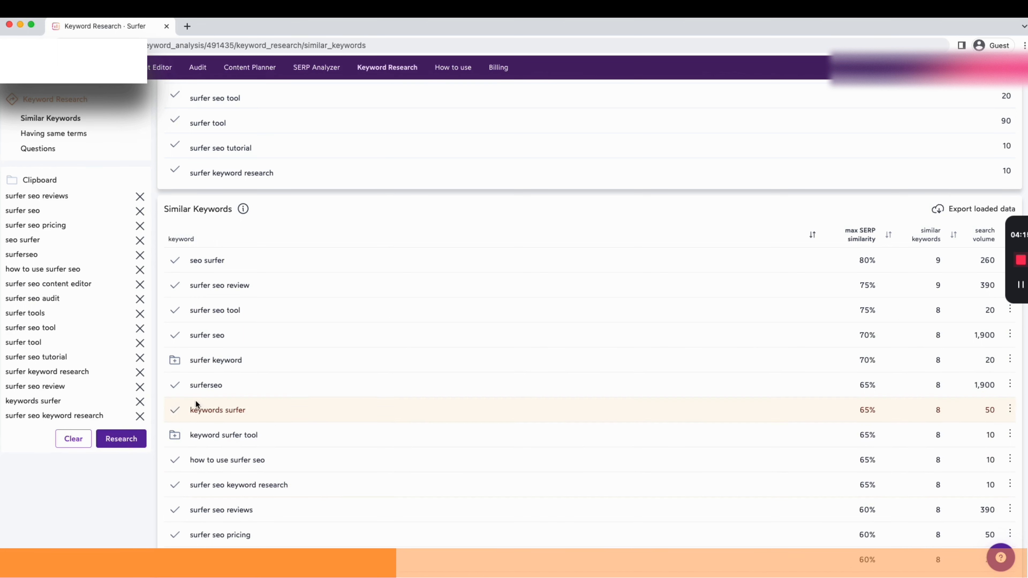
scroll(175, 365, up, 3)
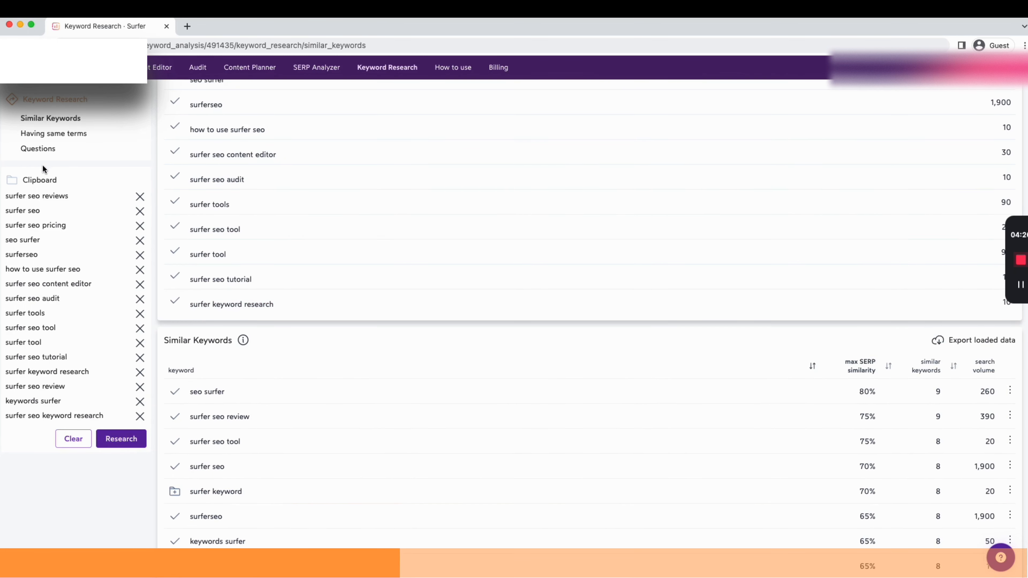
drag(23, 178, 51, 179)
Switch to the Having same terms results and add surfer seo chrome extension and surfer seo extension to the clipboard
click(53, 134)
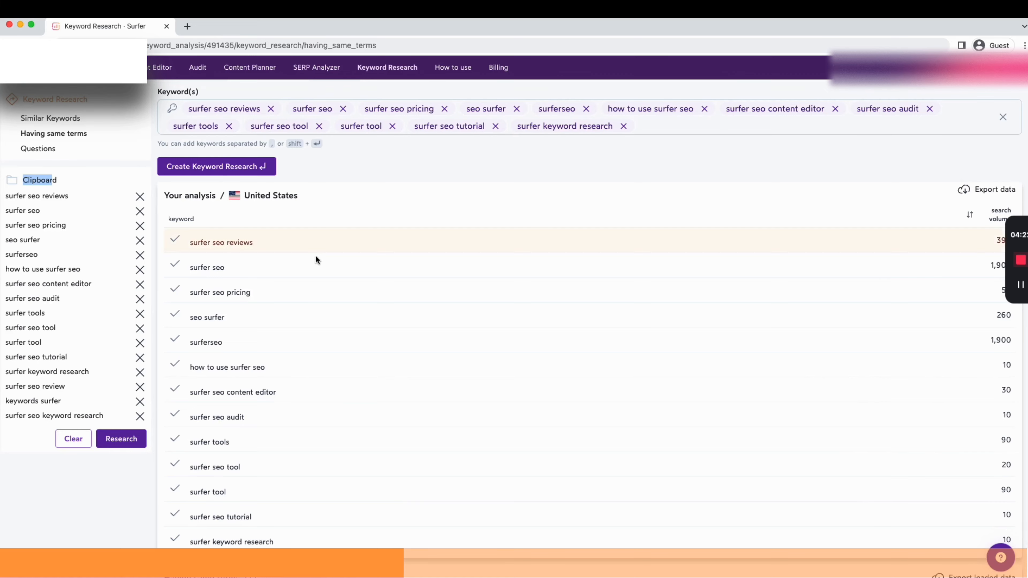
scroll(320, 327, down, 6)
scroll(413, 376, down, 4)
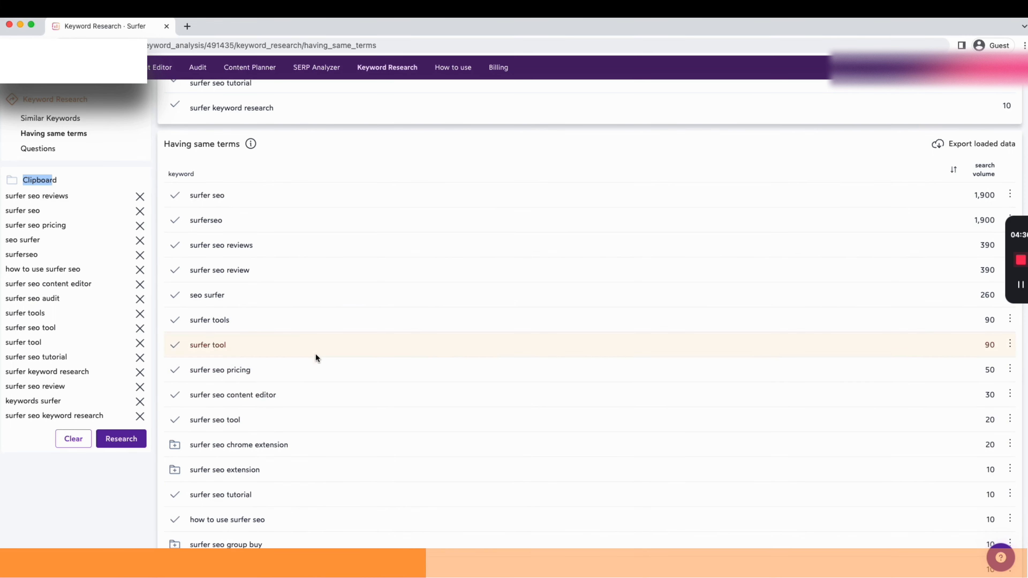
scroll(300, 286, up, 1)
scroll(259, 212, up, 5)
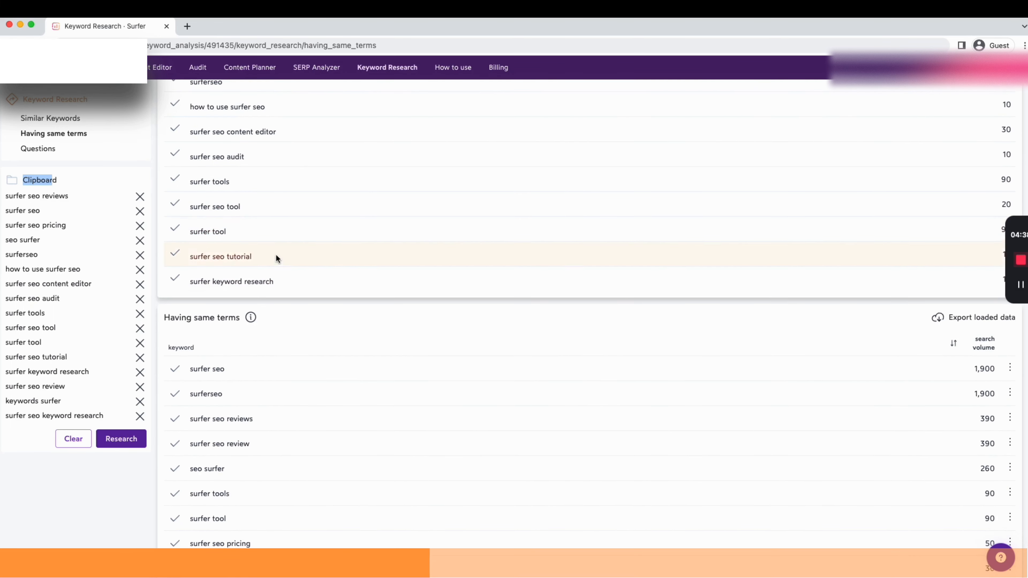
scroll(384, 349, down, 7)
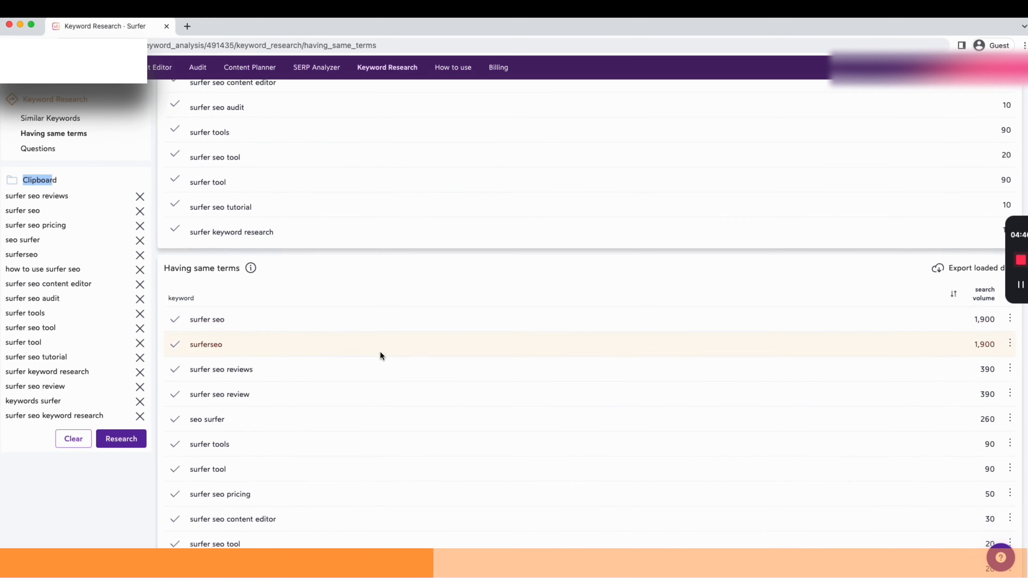
click(175, 428)
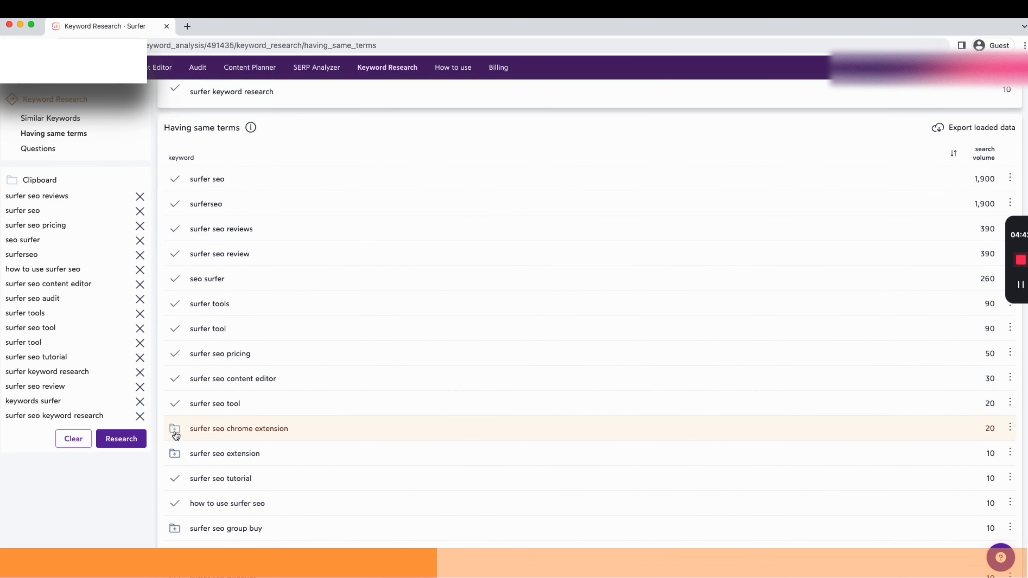
click(175, 457)
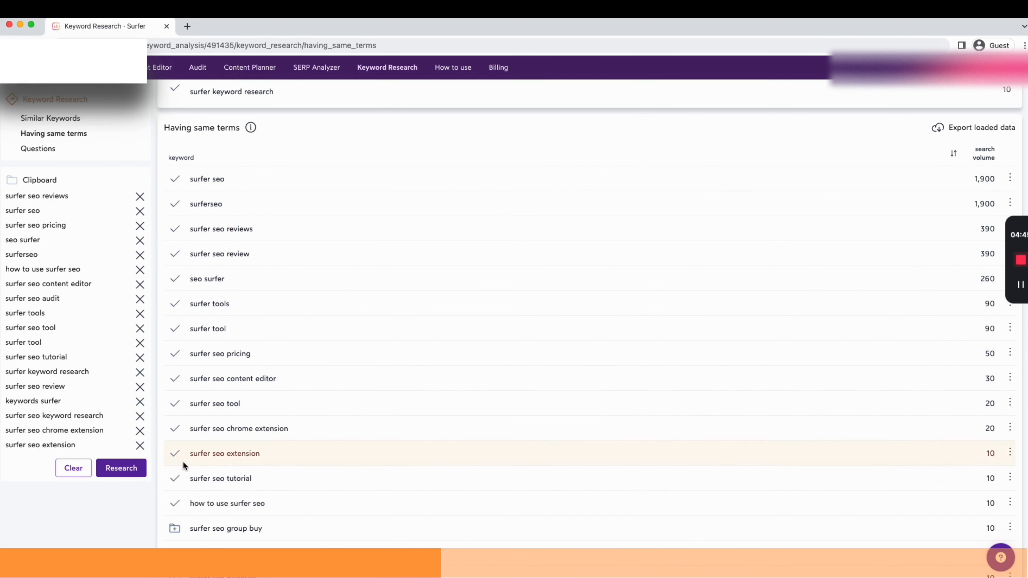
Run a new keyword research with all the keywords collected in the clipboard
scroll(97, 365, up, 1)
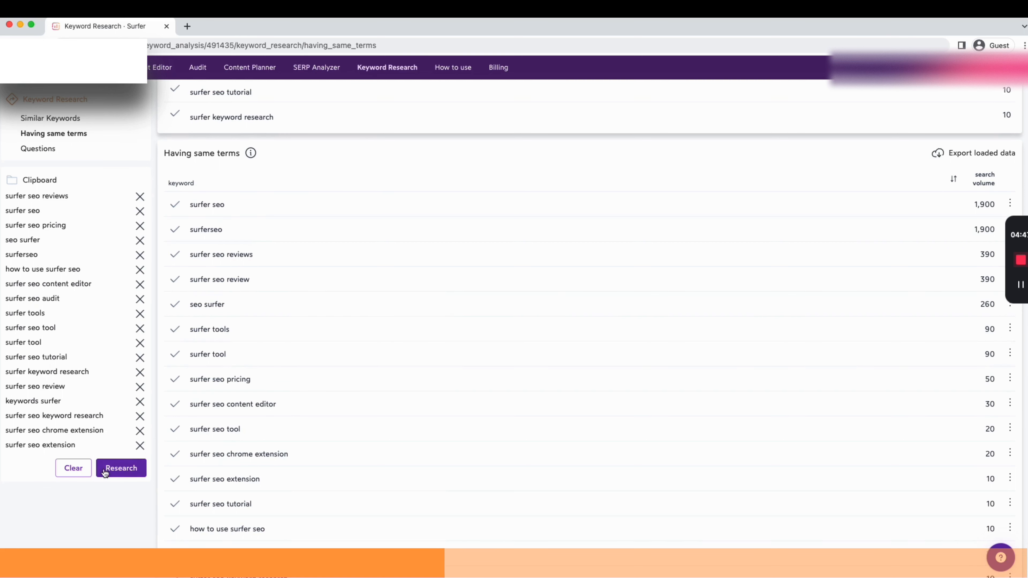
scroll(317, 158, up, 10)
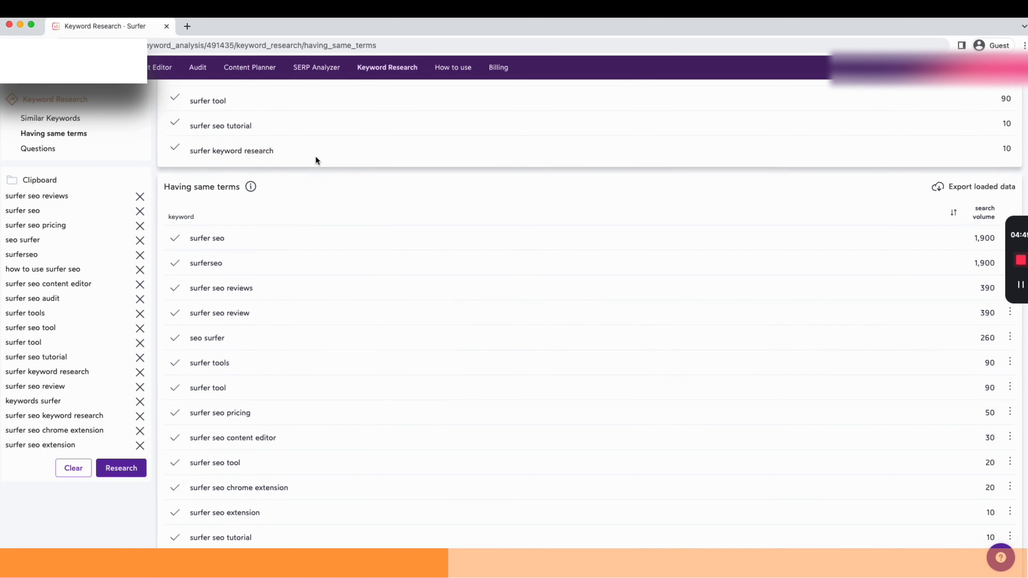
click(121, 468)
Browse the similar keywords of the new research
scroll(372, 271, down, 15)
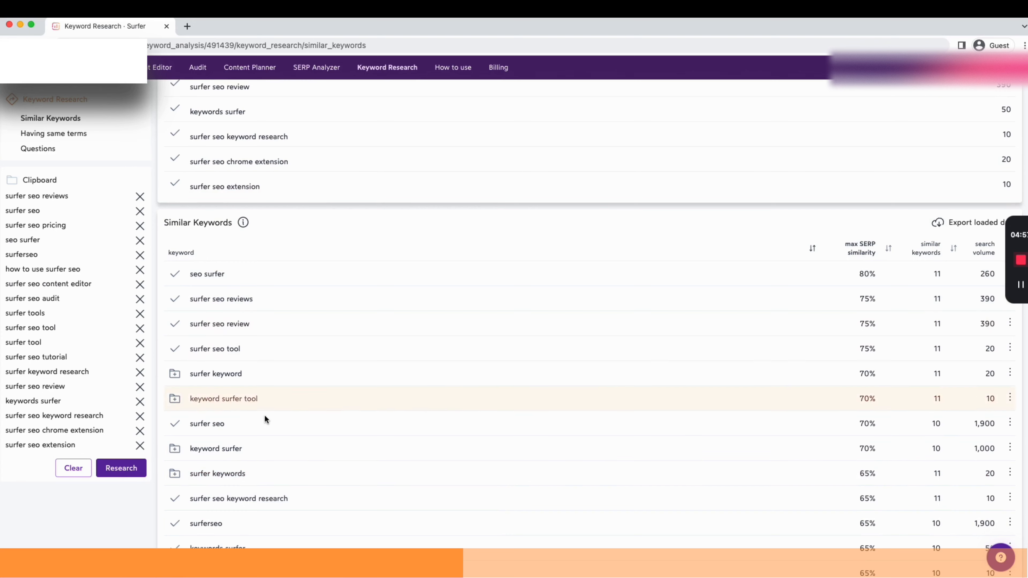
scroll(271, 536, up, 4)
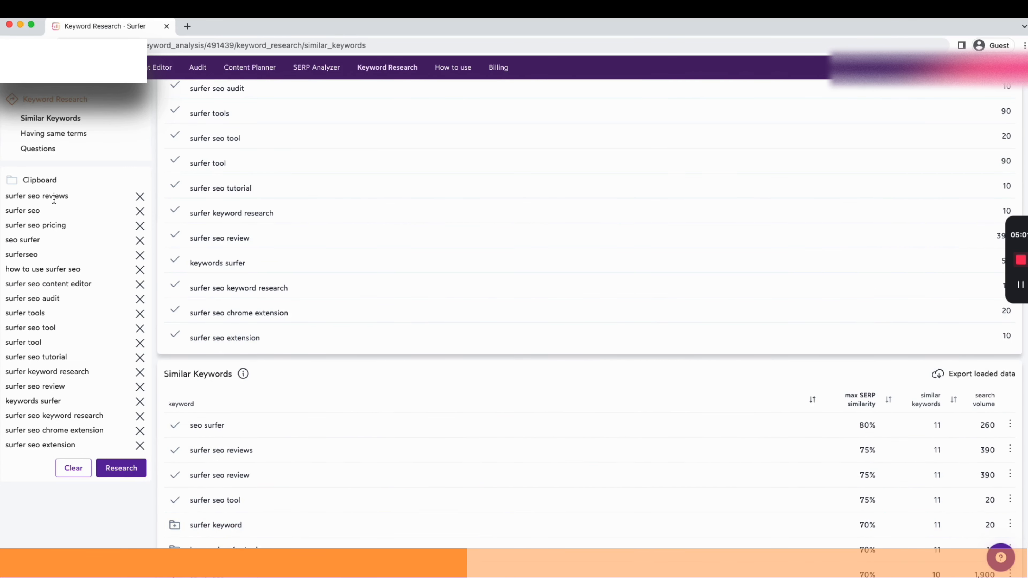
scroll(340, 330, down, 6)
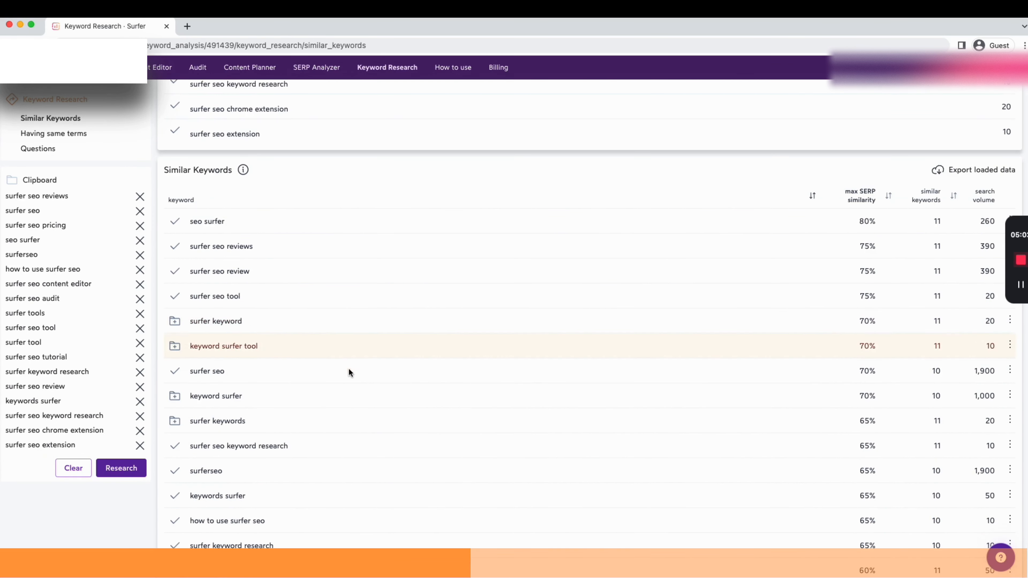
scroll(349, 379, down, 4)
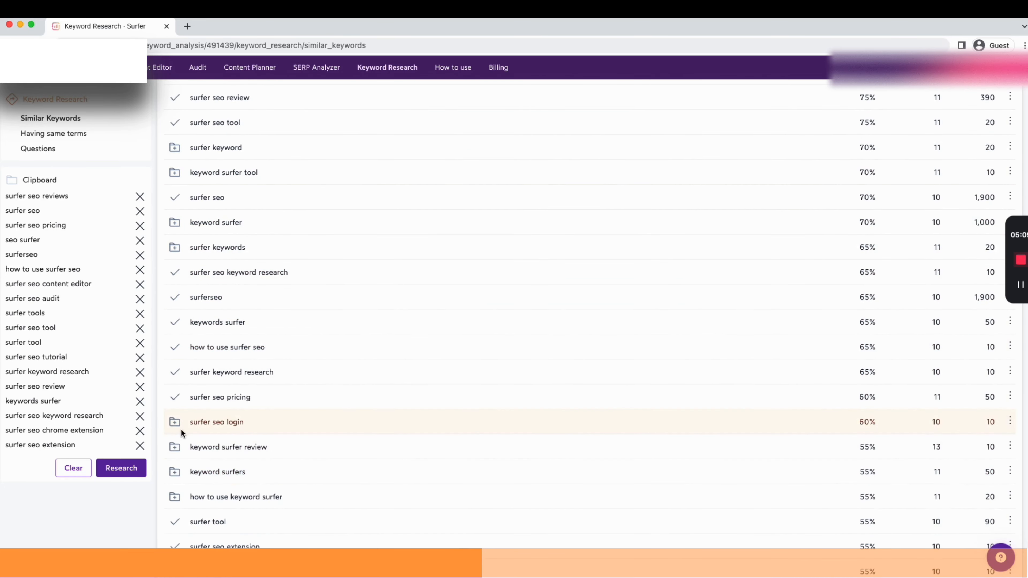
scroll(186, 425, down, 1)
scroll(192, 422, down, 1)
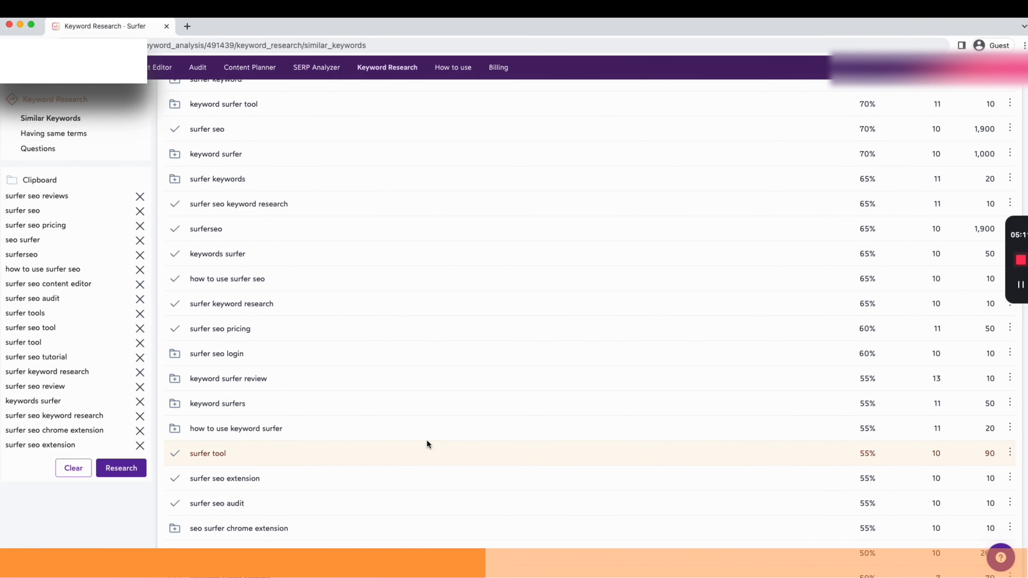
scroll(197, 268, up, 10)
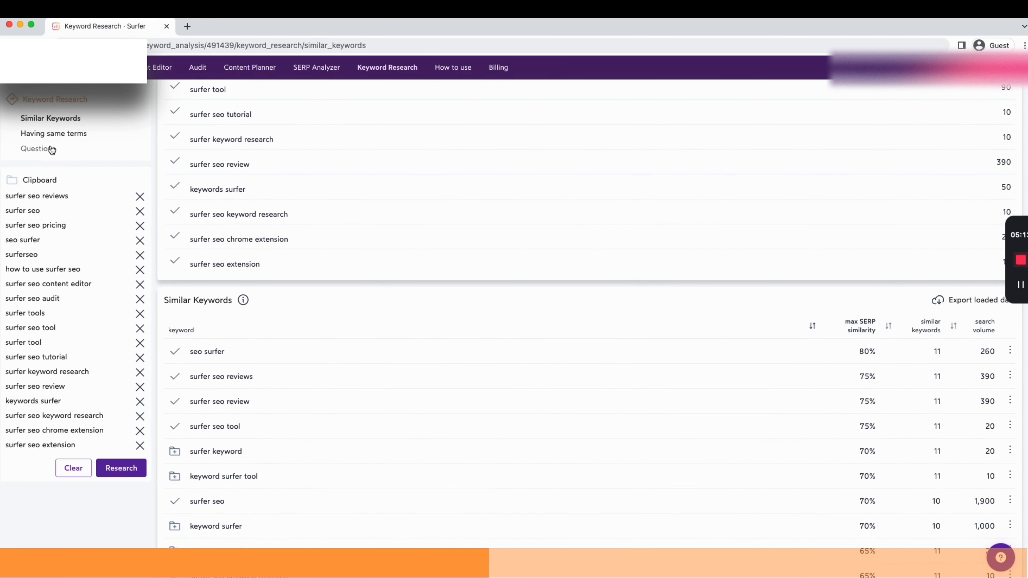
Switch to the Questions results and add how to use keyword surfer to the clipboard
click(31, 157)
scroll(482, 300, down, 12)
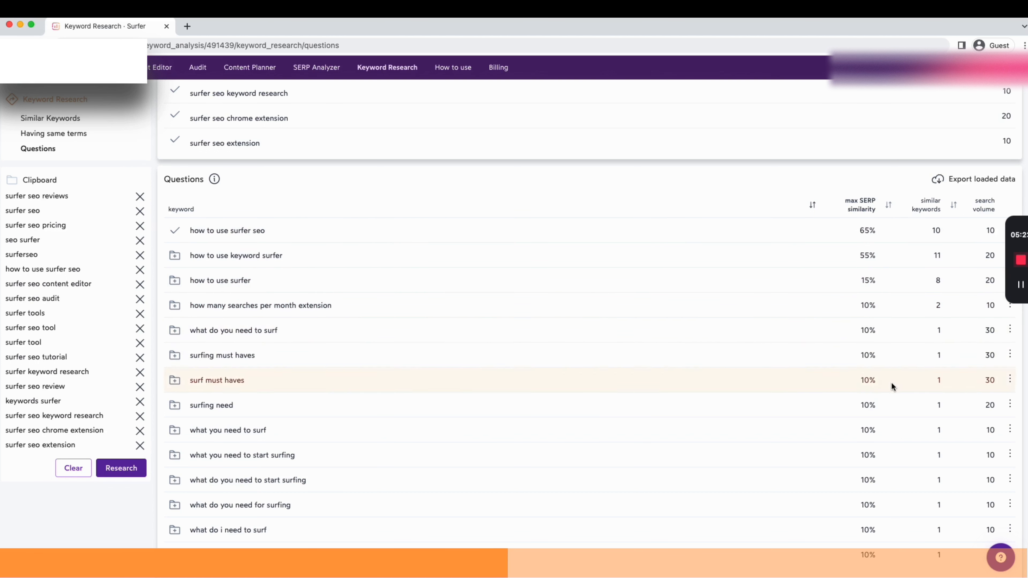
click(175, 257)
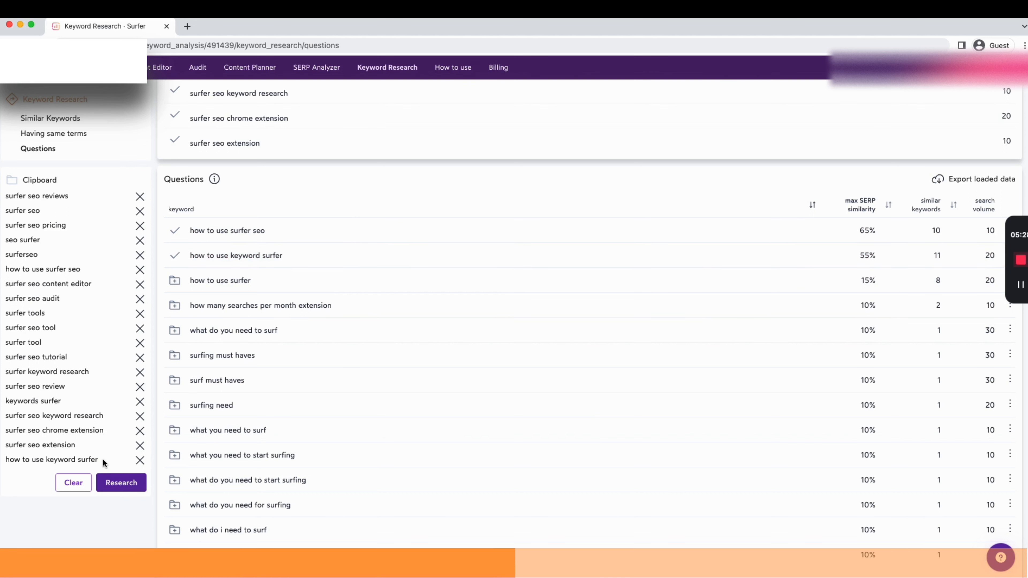
drag(99, 460, 47, 458)
click(48, 466)
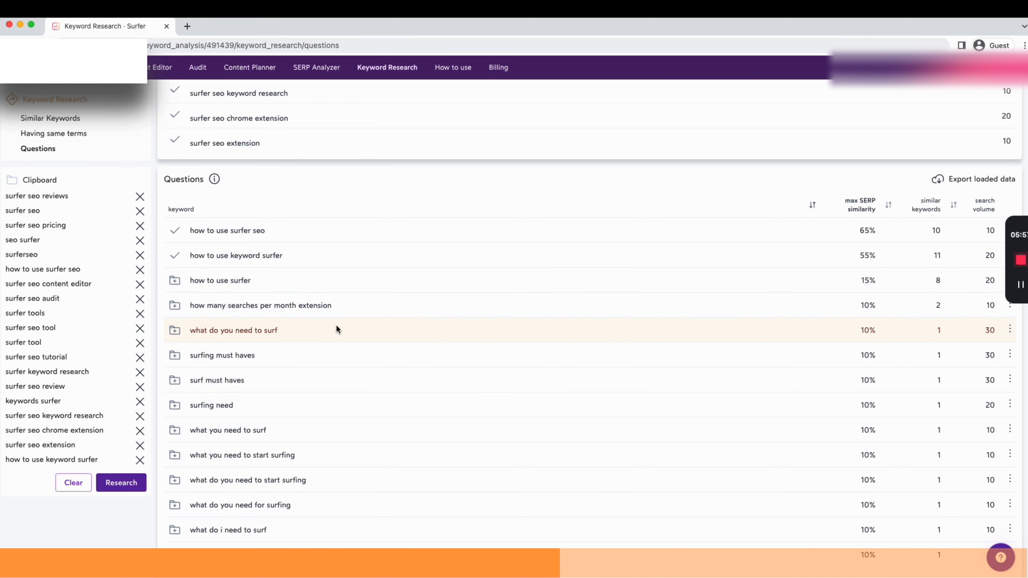
Browse the list of question keywords
scroll(290, 463, up, 1)
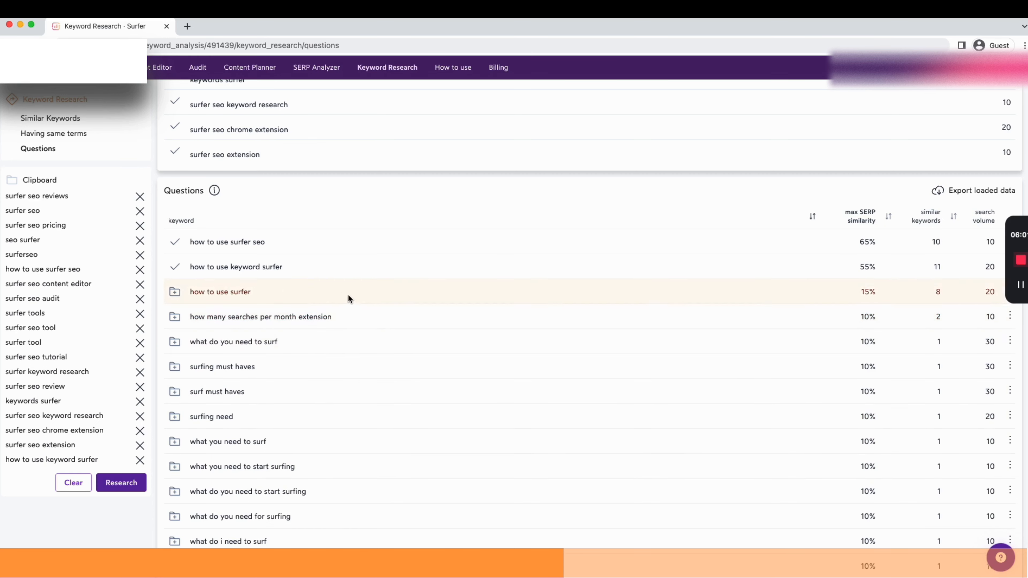
drag(385, 316, 195, 316)
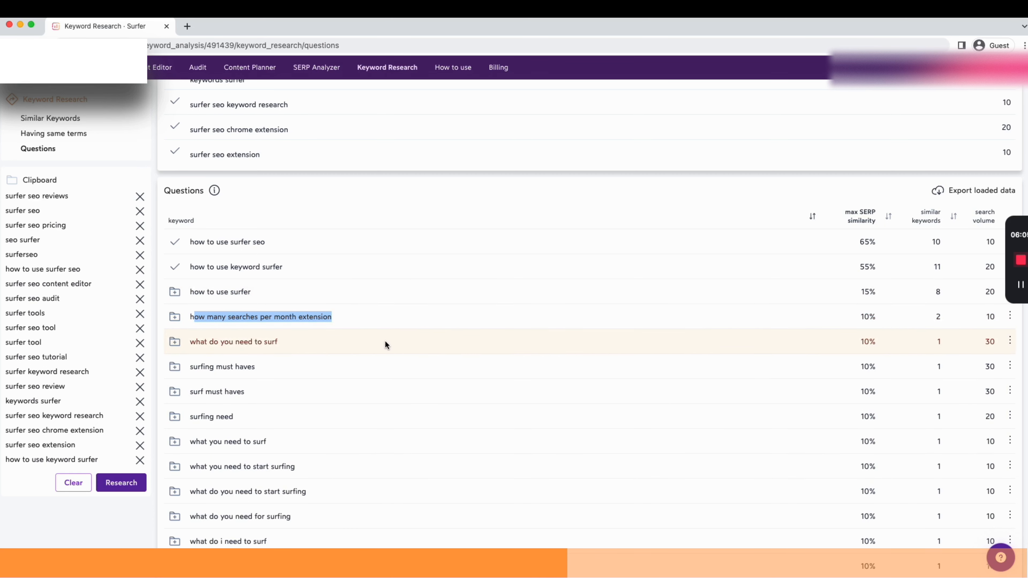
scroll(315, 353, down, 3)
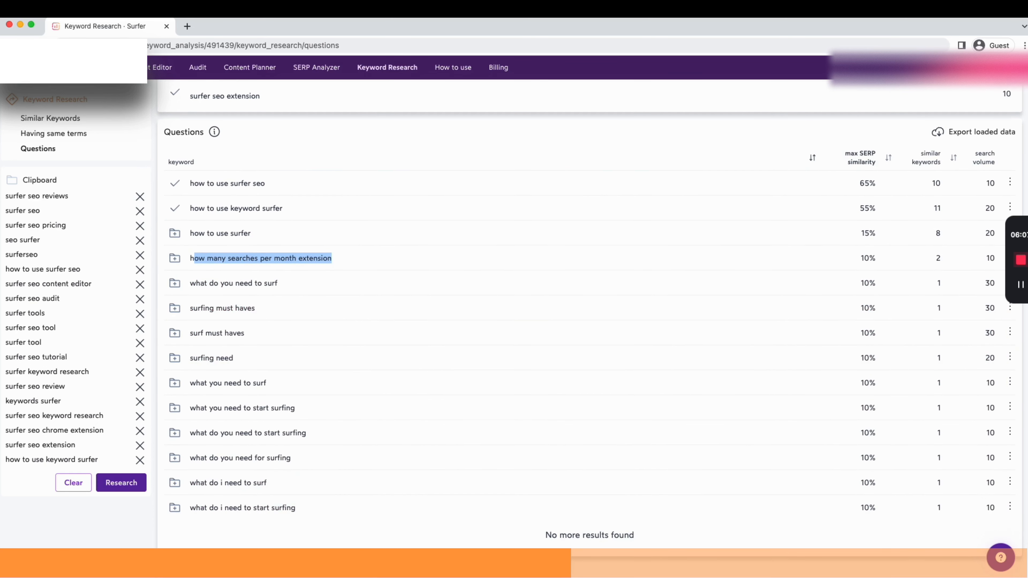
scroll(478, 355, up, 2)
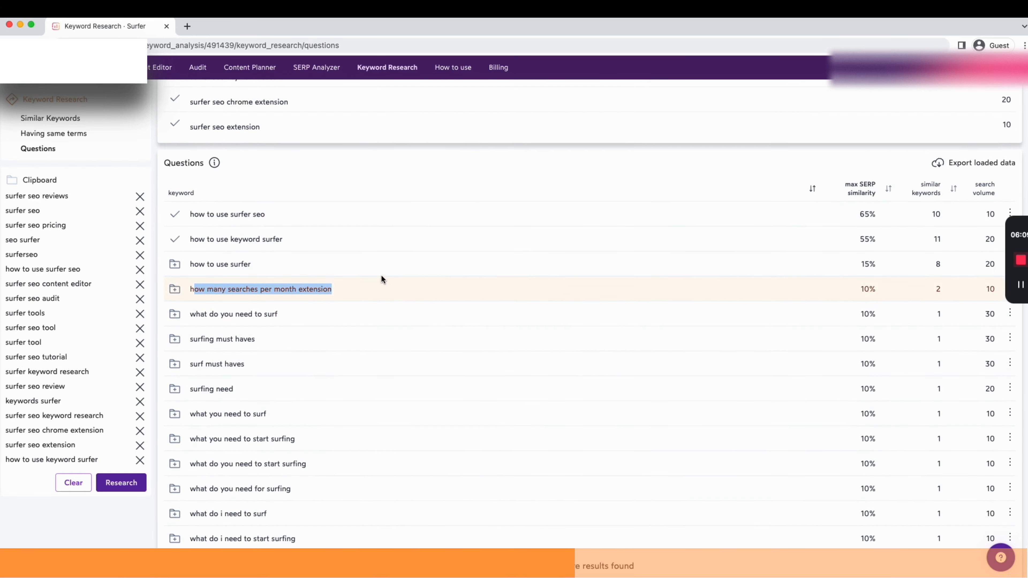
scroll(413, 427, up, 5)
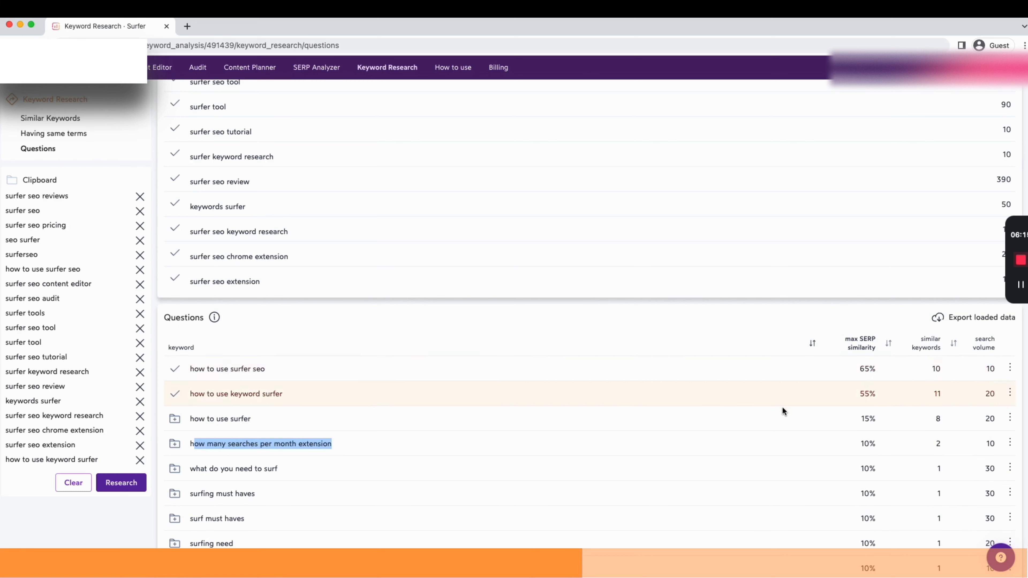
drag(283, 395, 266, 394)
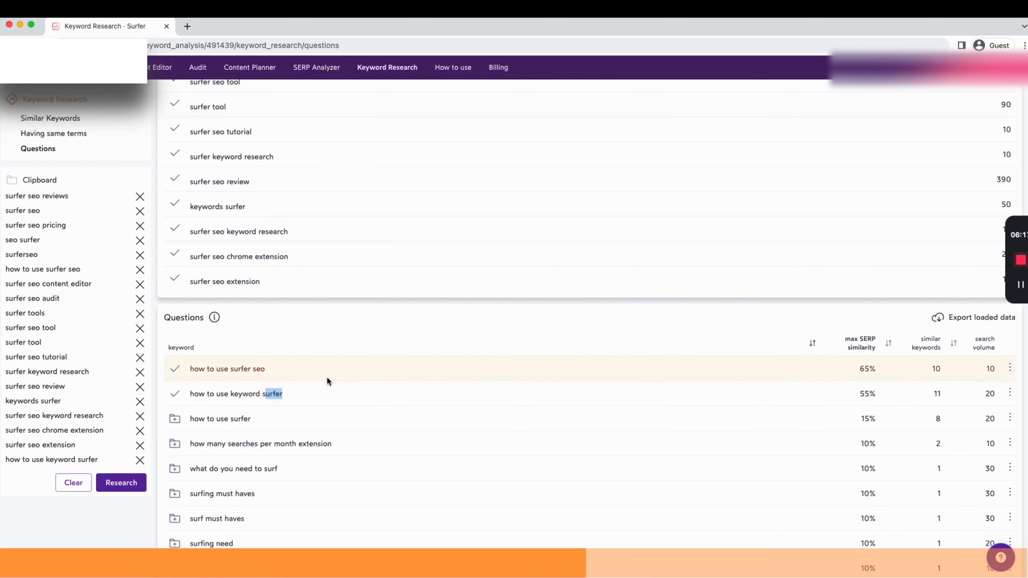
scroll(281, 341, up, 1)
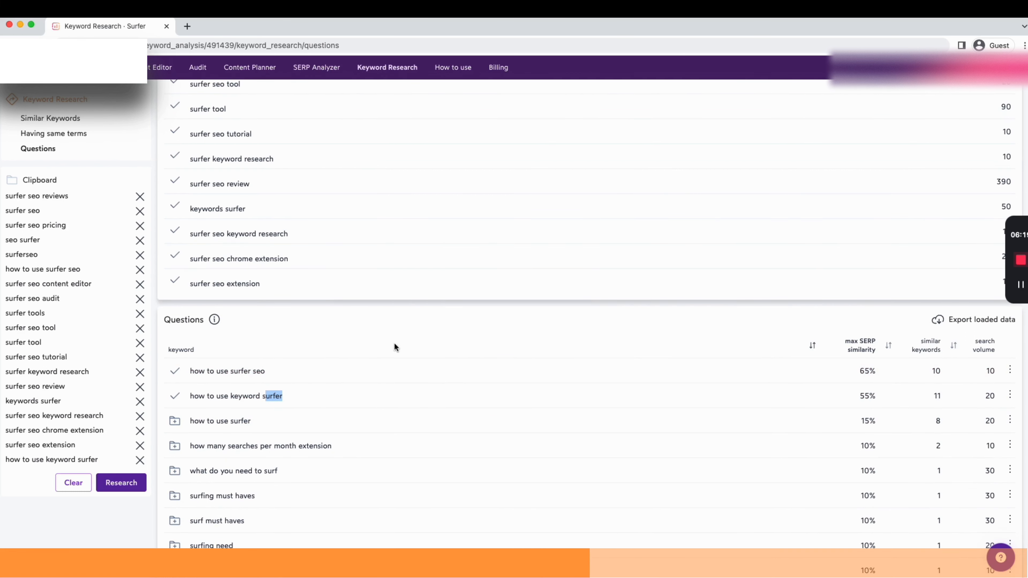
Run a new keyword research with the updated clipboard keywords
click(530, 300)
scroll(472, 327, up, 5)
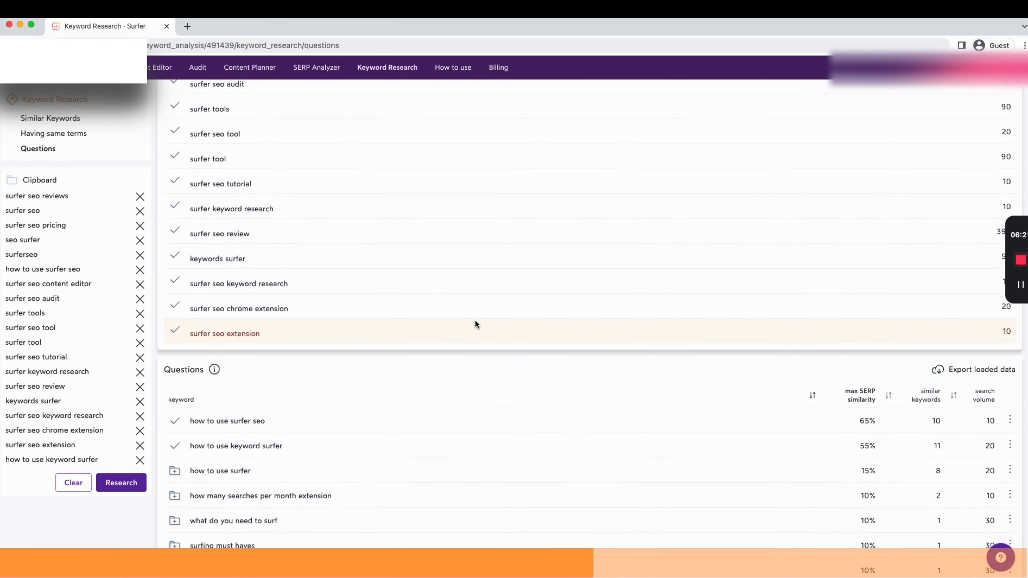
click(122, 483)
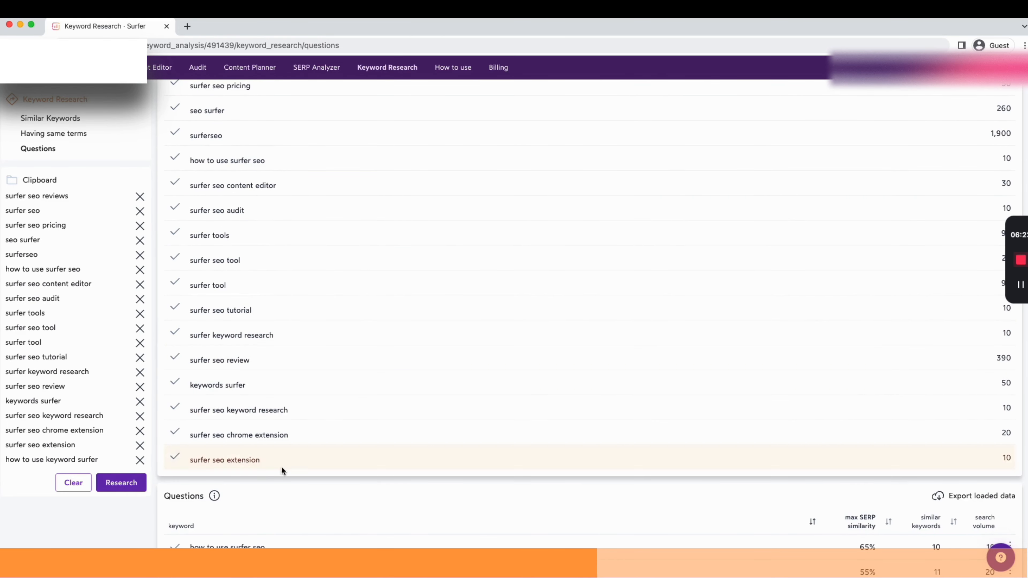
Add surfer keyword from the new similar keywords list to the clipboard
scroll(515, 279, down, 14)
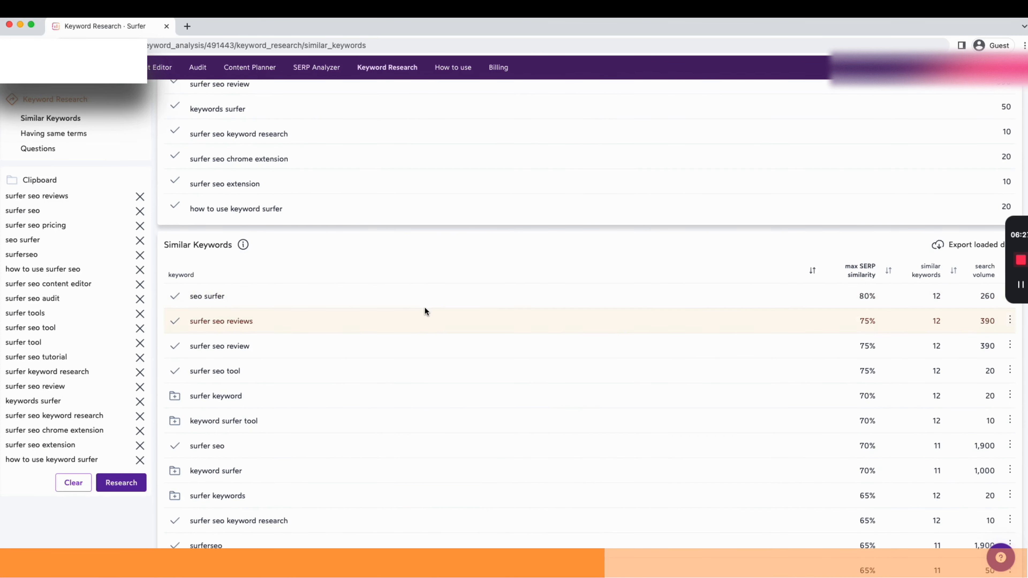
click(174, 395)
scroll(658, 388, down, 3)
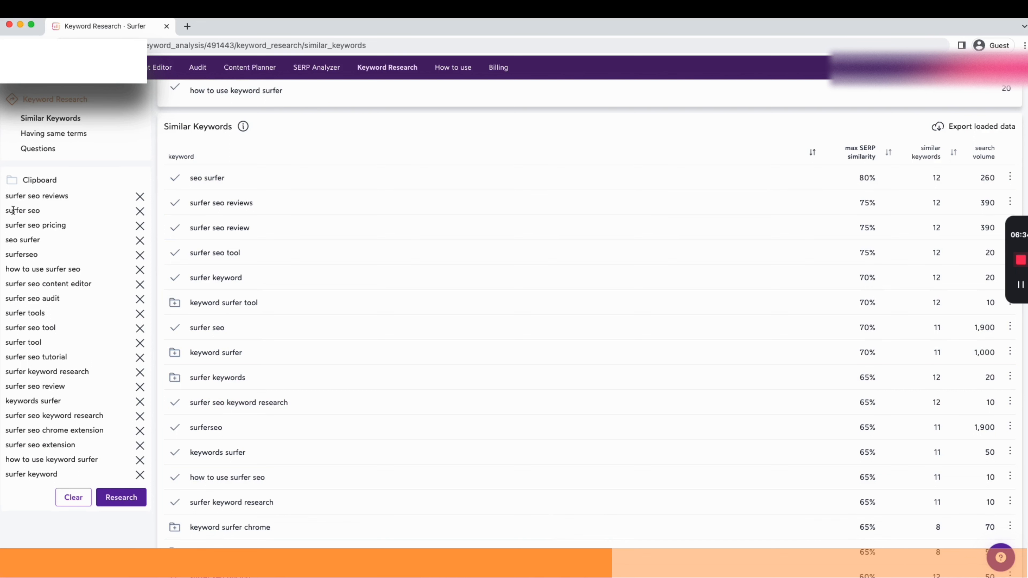
scroll(537, 312, up, 9)
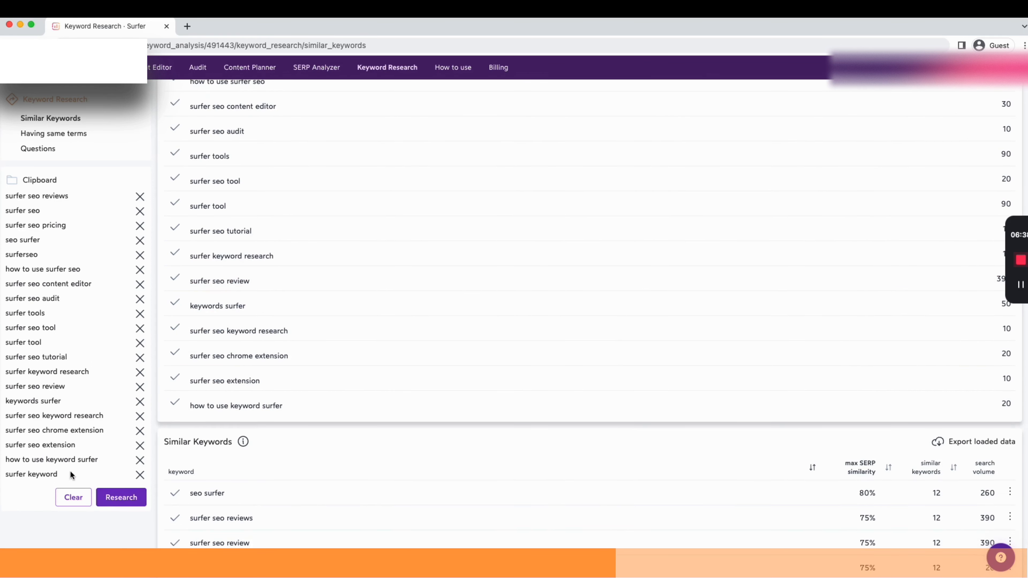
scroll(421, 360, up, 8)
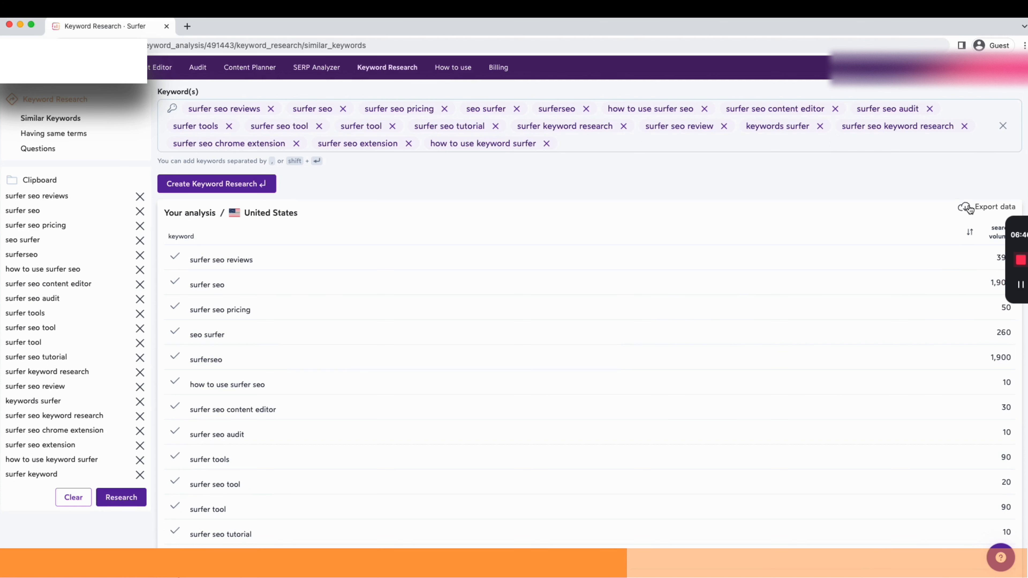
Export the keyword research data and open it as a spreadsheet
scroll(618, 181, down, 3)
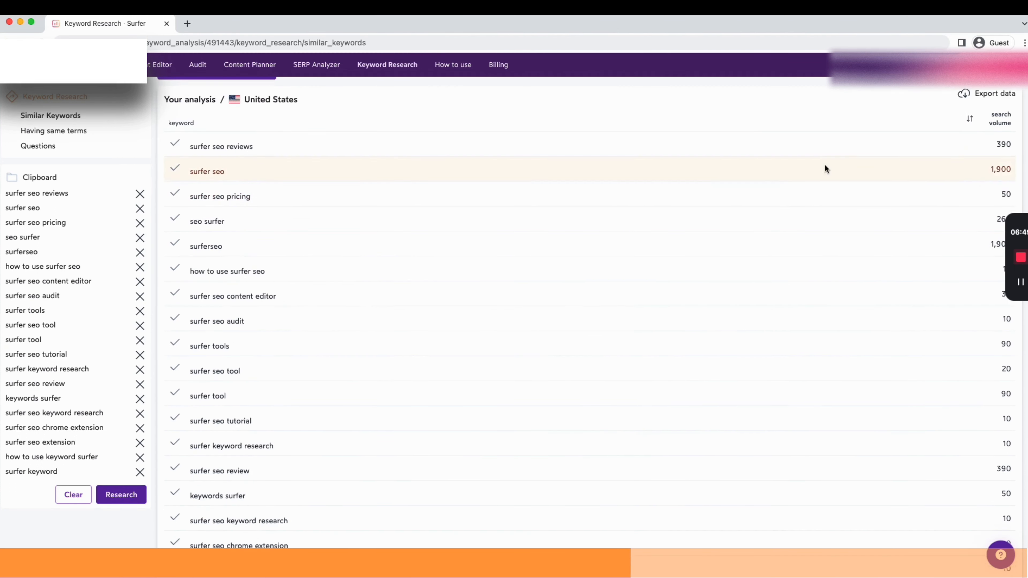
scroll(824, 164, up, 1)
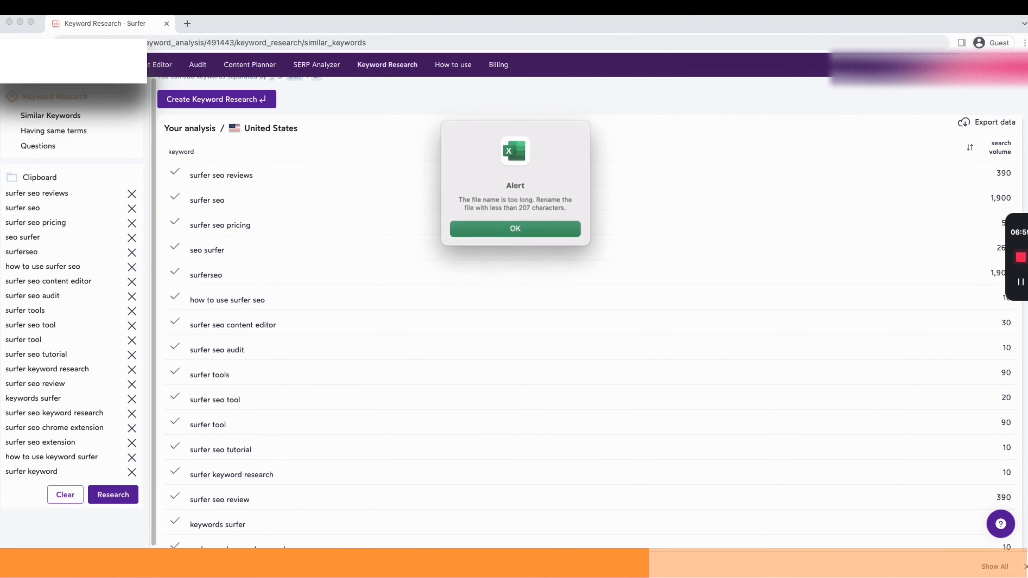
key(Return)
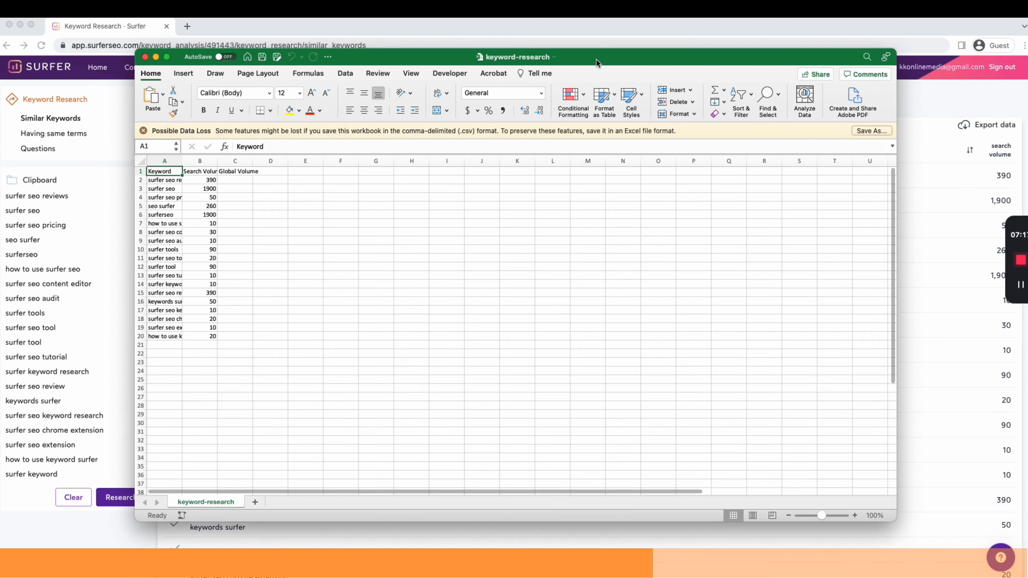
Maximize the keyword-research spreadsheet window and widen the Keyword column to show full keywords
double_click(595, 58)
click(306, 240)
click(46, 127)
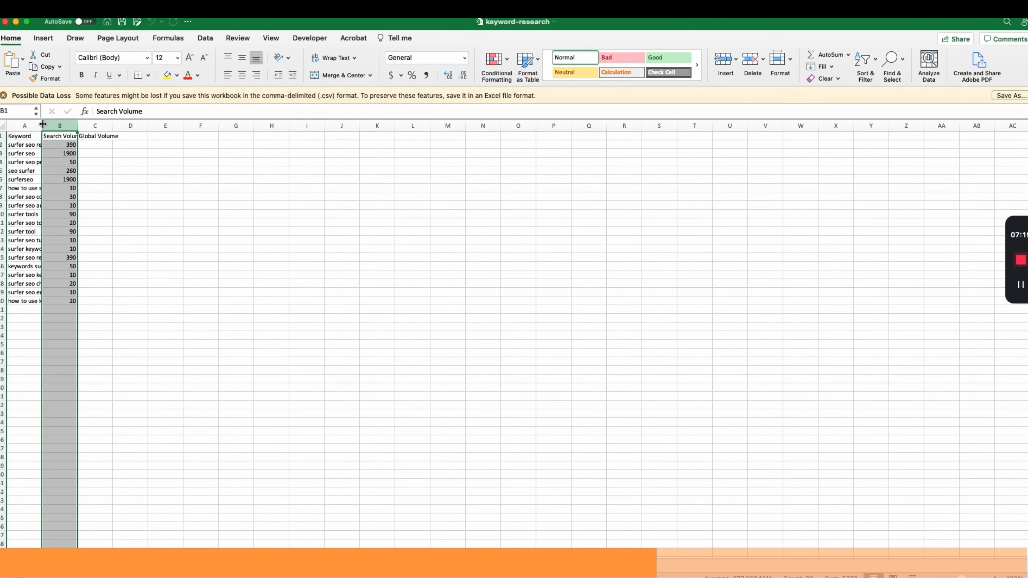
drag(42, 125, 155, 126)
click(208, 266)
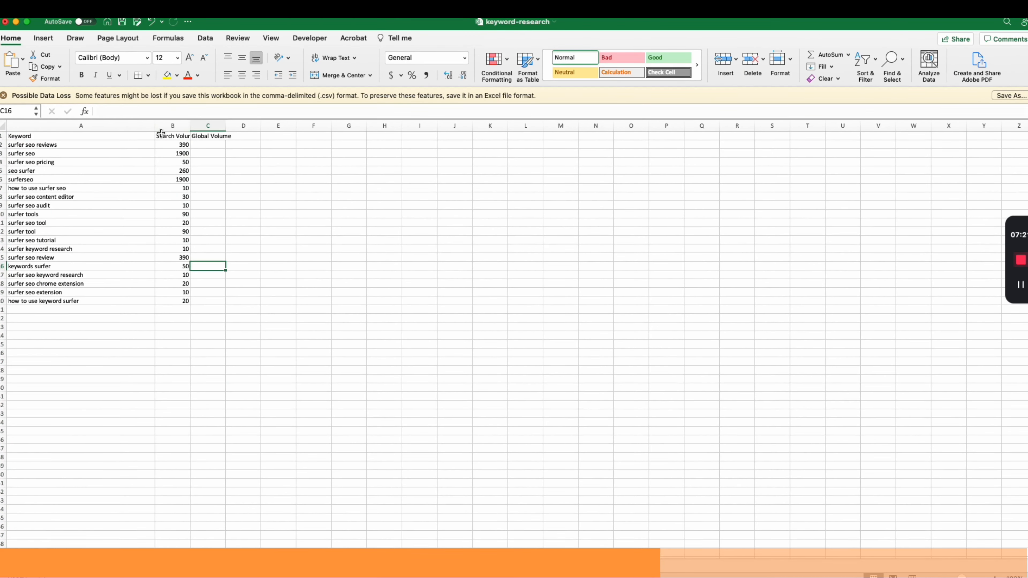
Browse through the keyword rows and search volumes in the spreadsheet
click(150, 149)
click(64, 310)
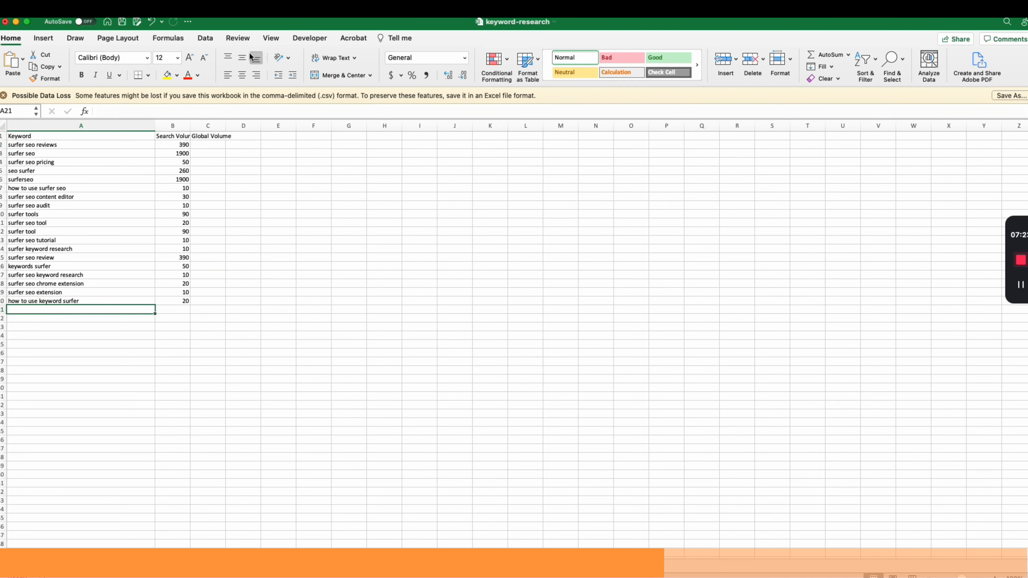
drag(242, 24, 260, 24)
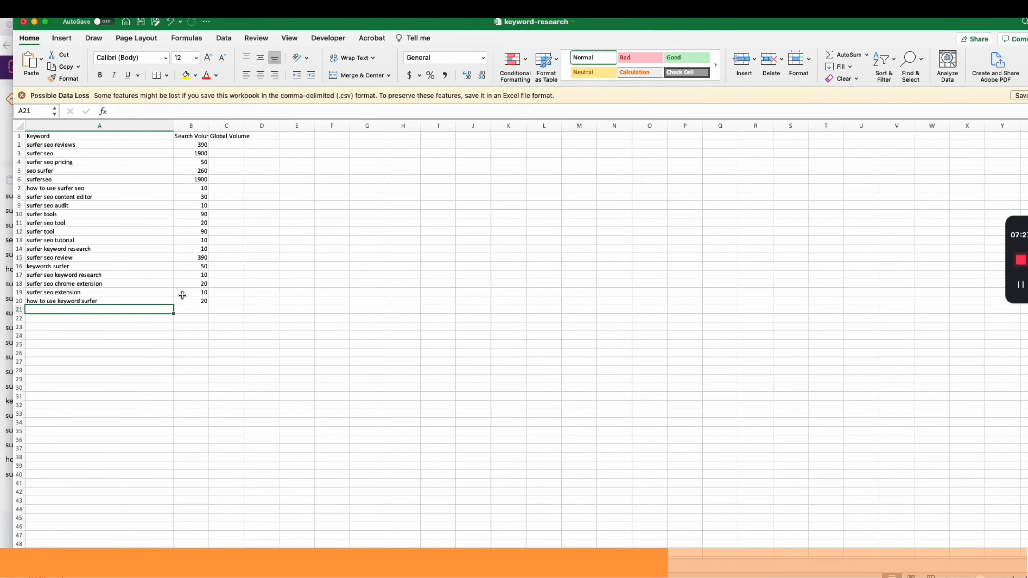
key(Up)
key(Up)
key(Up)
key(Up)
key(Up)
key(Up)
key(shift+Right)
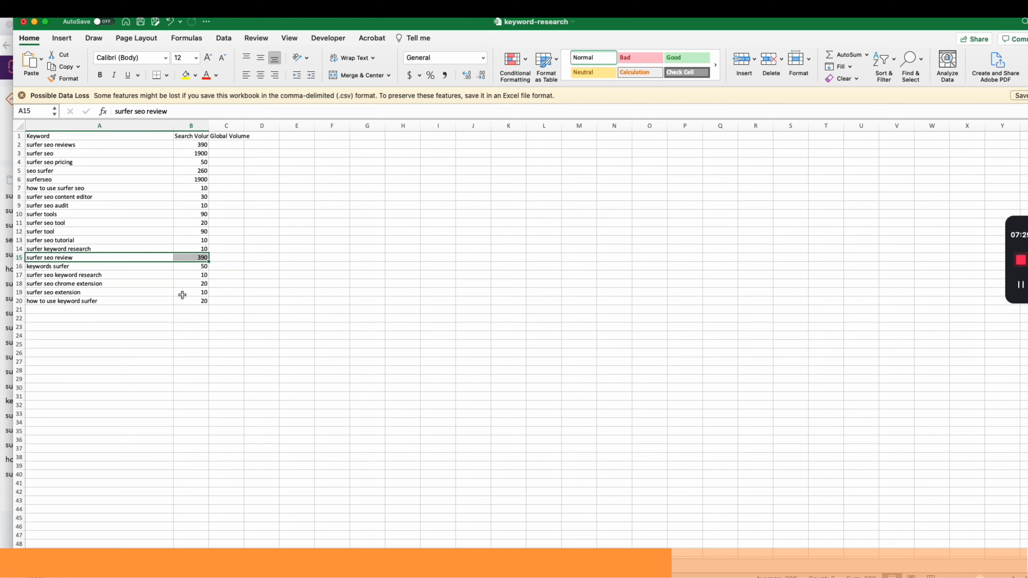
key(Down)
key(Down)
key(Down)
key(Down)
key(Down)
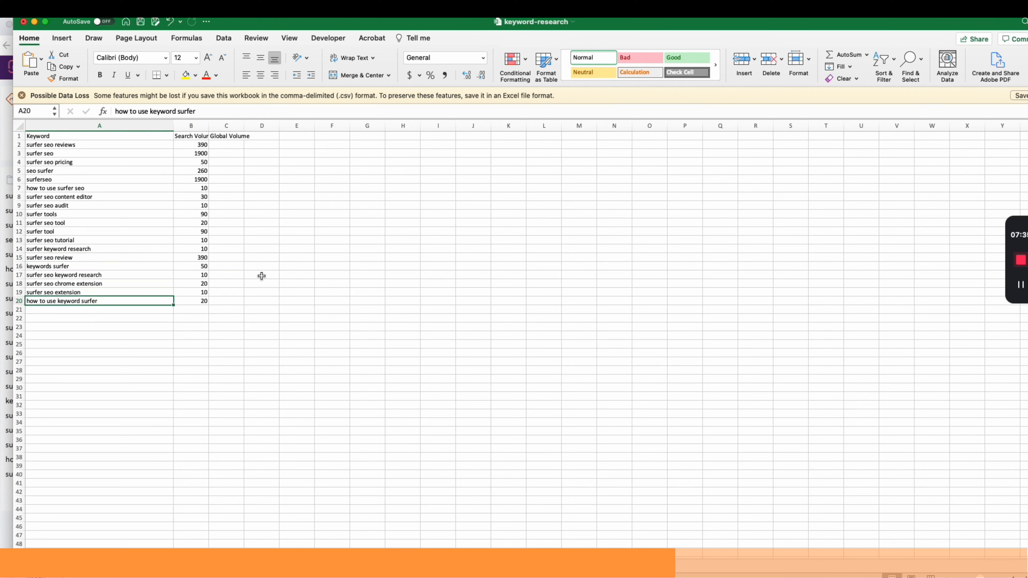
click(1023, 522)
Copy the keyword cells in rows 2 to 20 of the Keyword column
drag(124, 135, 134, 309)
click(132, 302)
key(super+c)
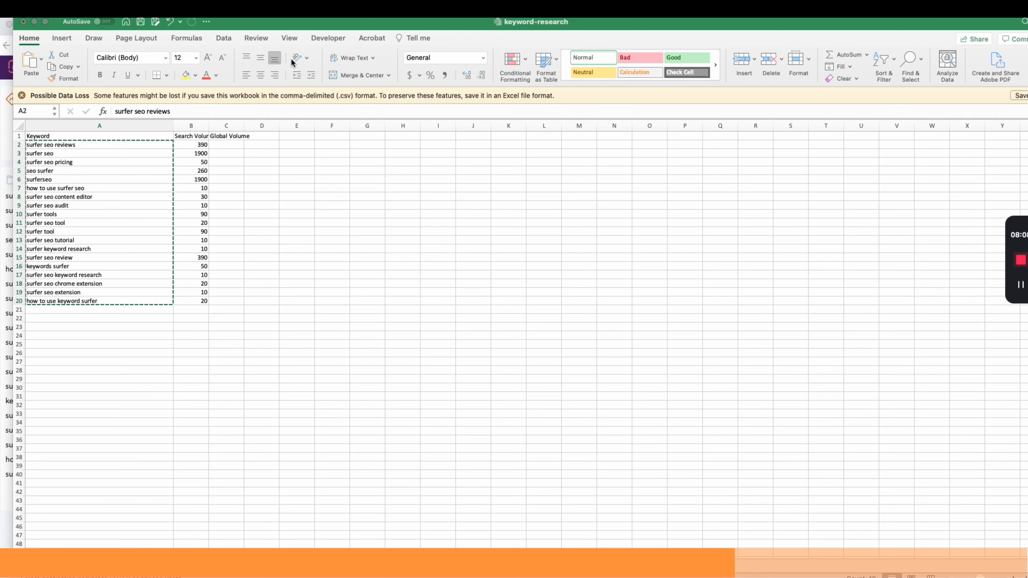
Read through the individual keywords in the Keyword column
click(87, 154)
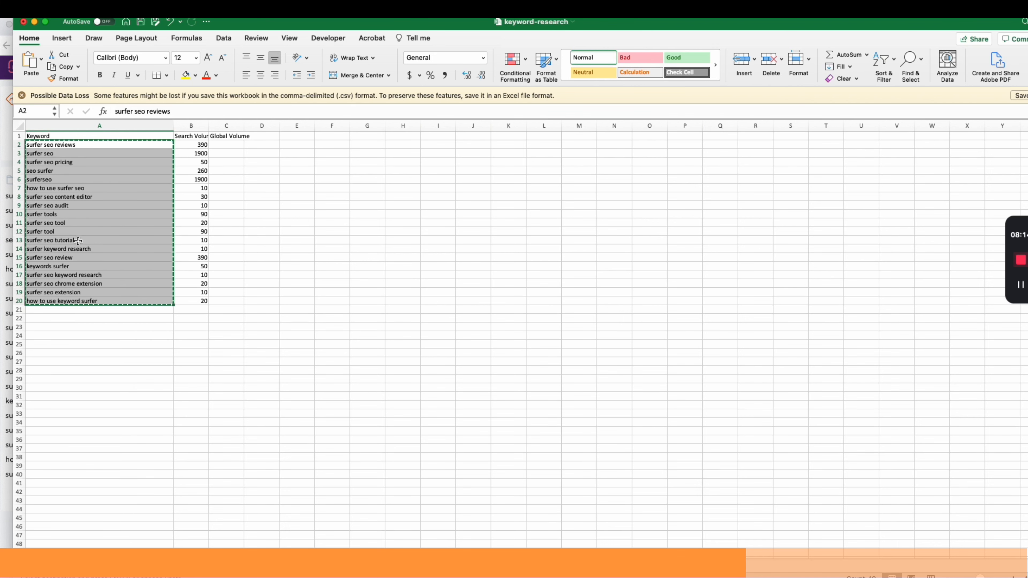
click(75, 258)
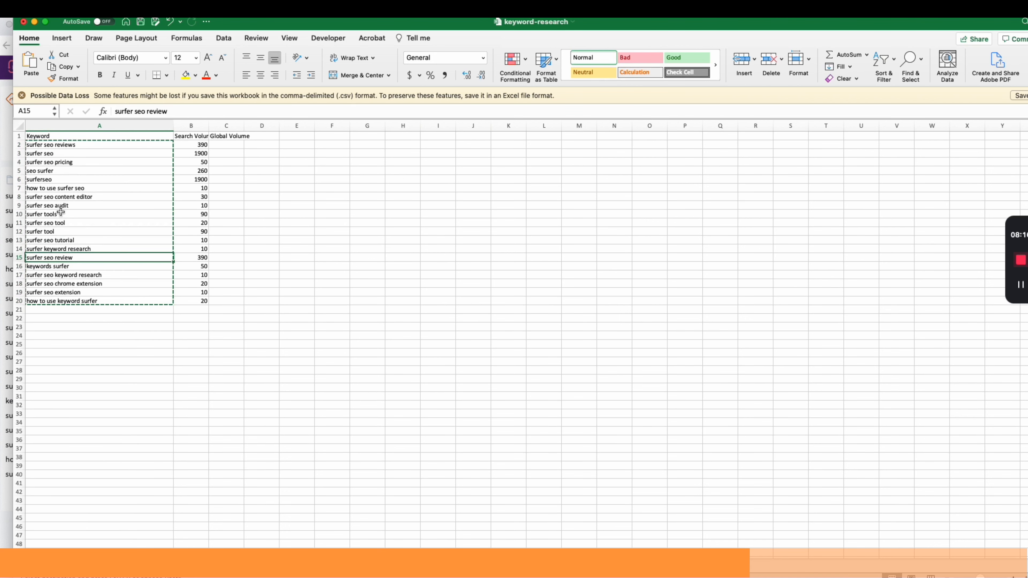
click(40, 152)
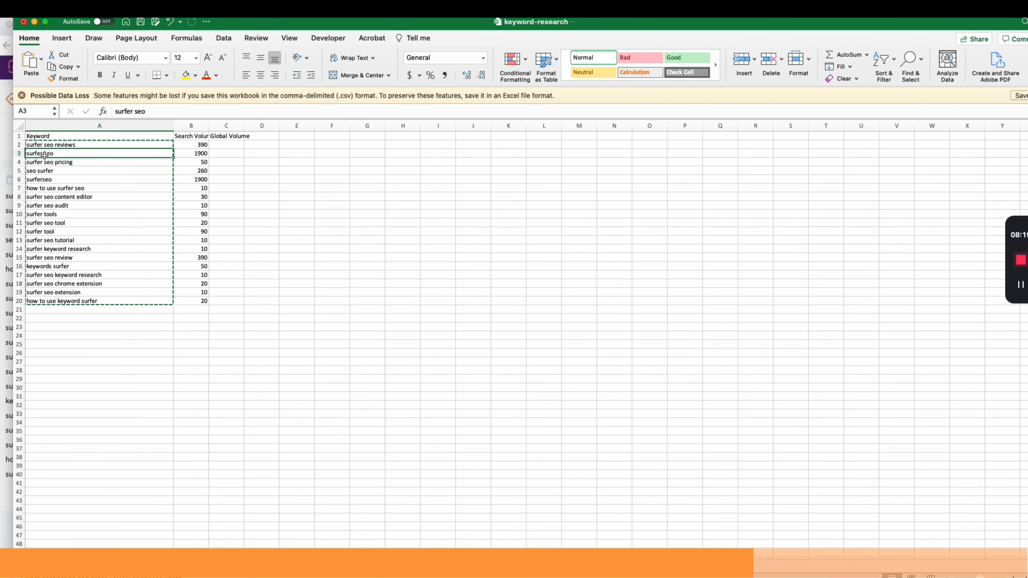
click(60, 163)
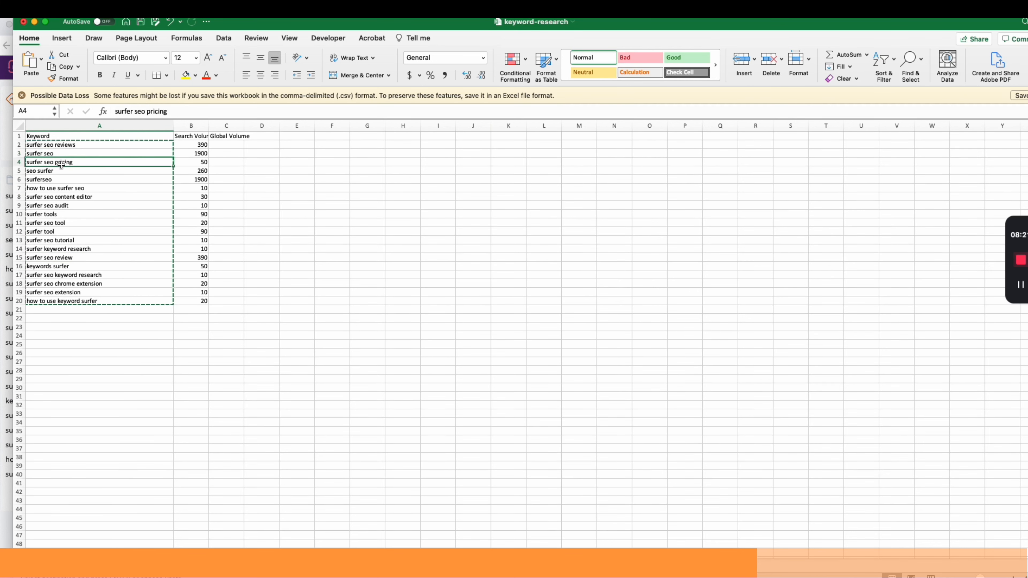
click(75, 189)
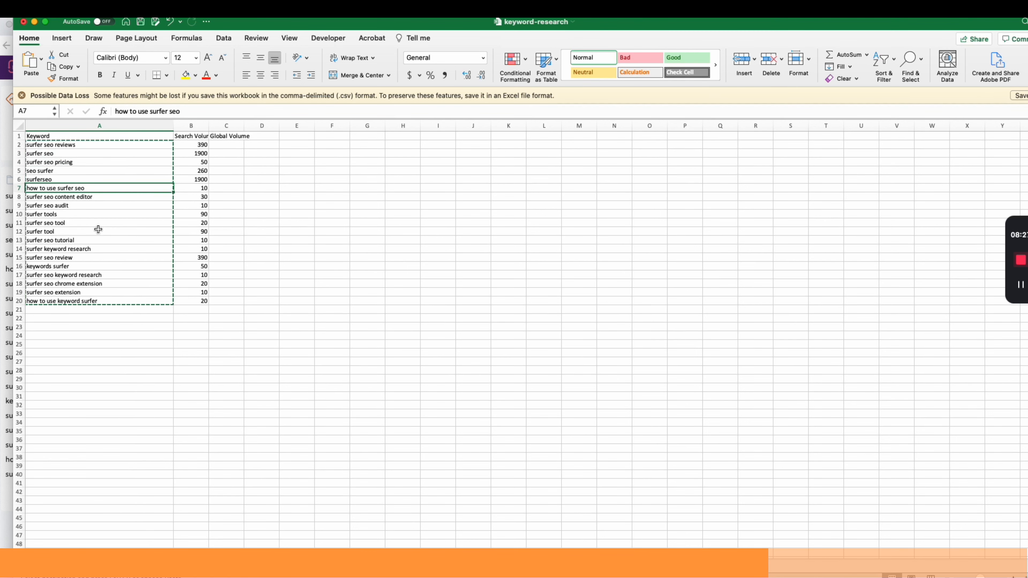
click(85, 214)
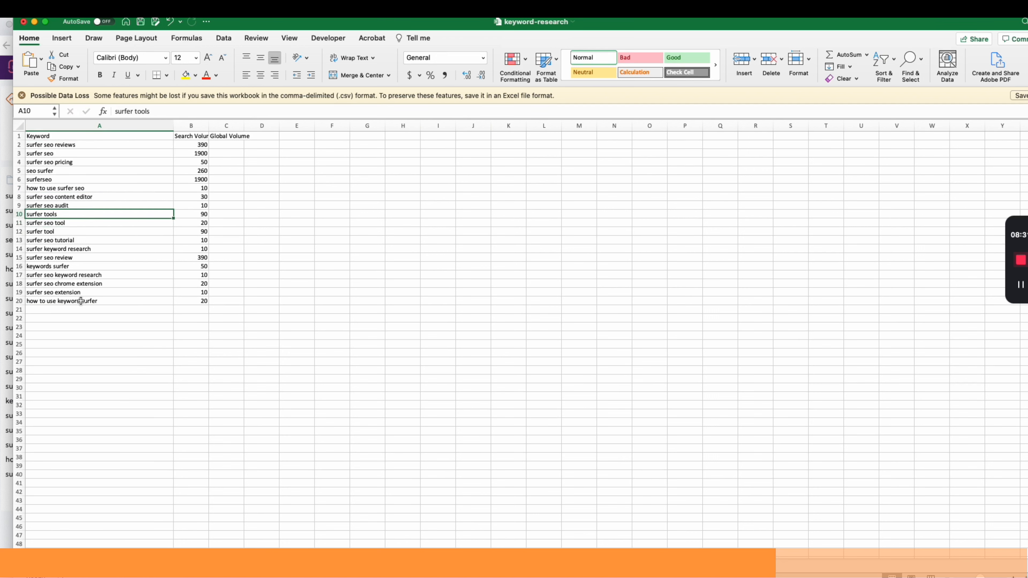
click(91, 291)
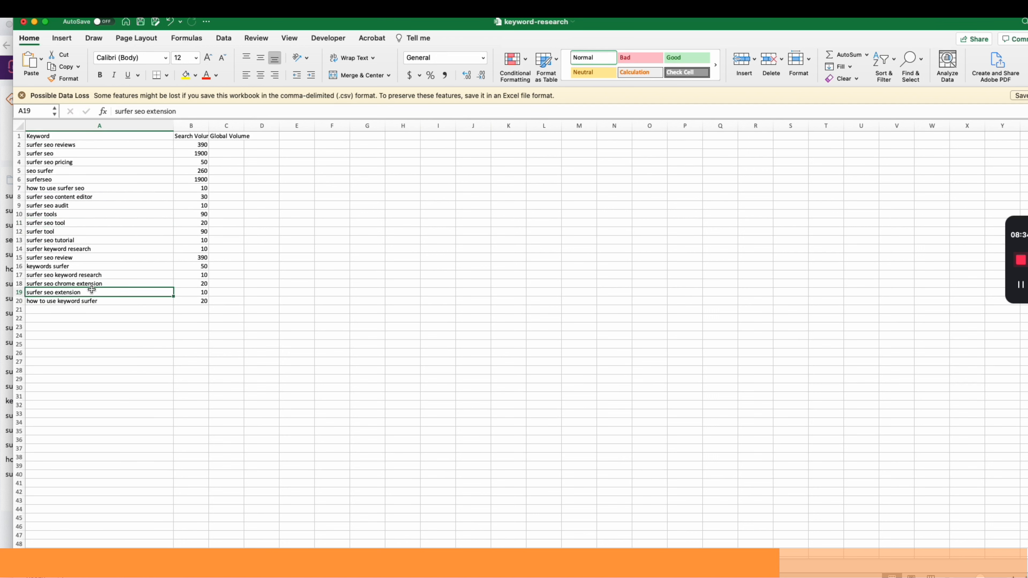
click(86, 249)
click(98, 198)
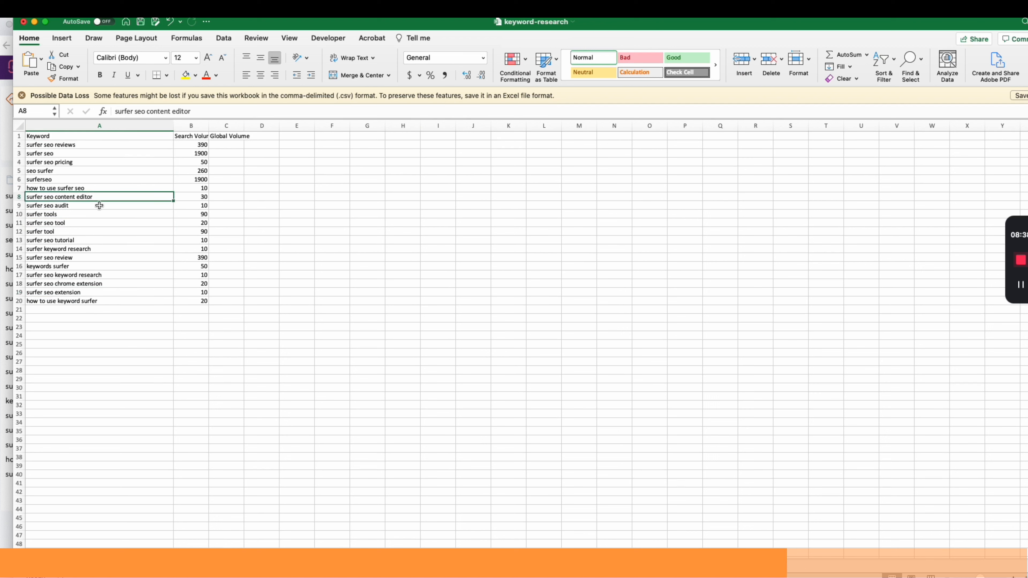
click(99, 205)
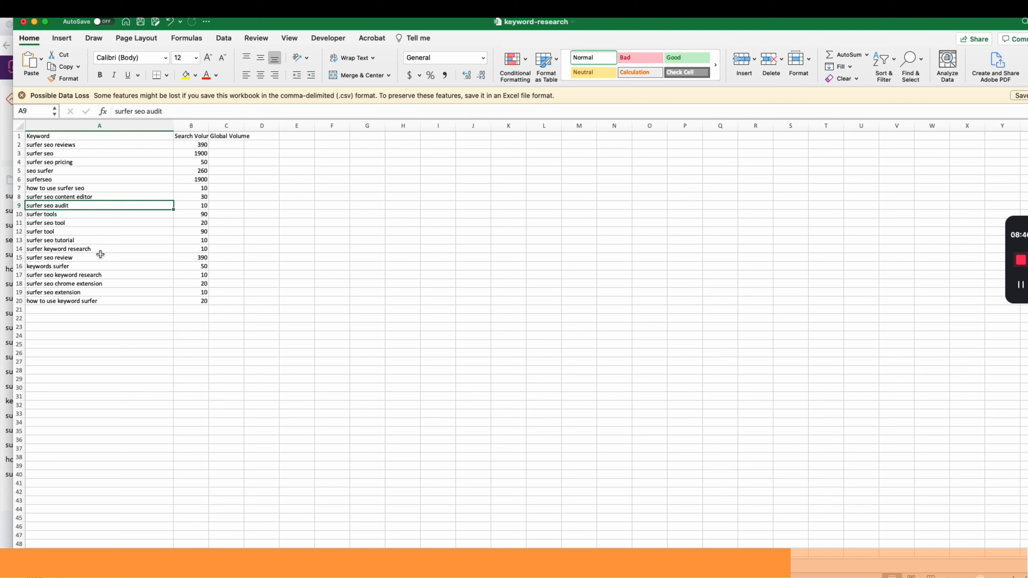
click(105, 284)
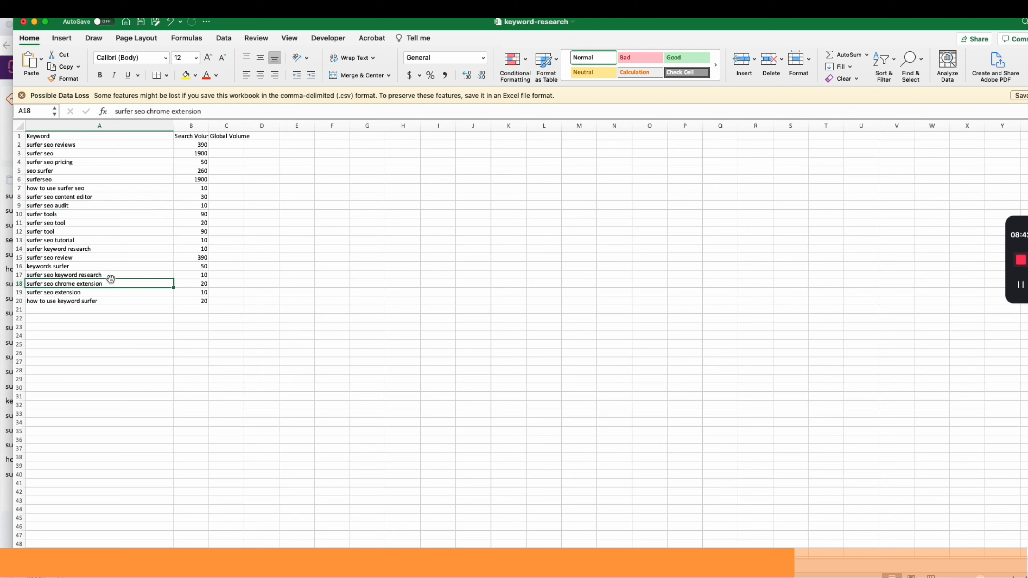
click(113, 300)
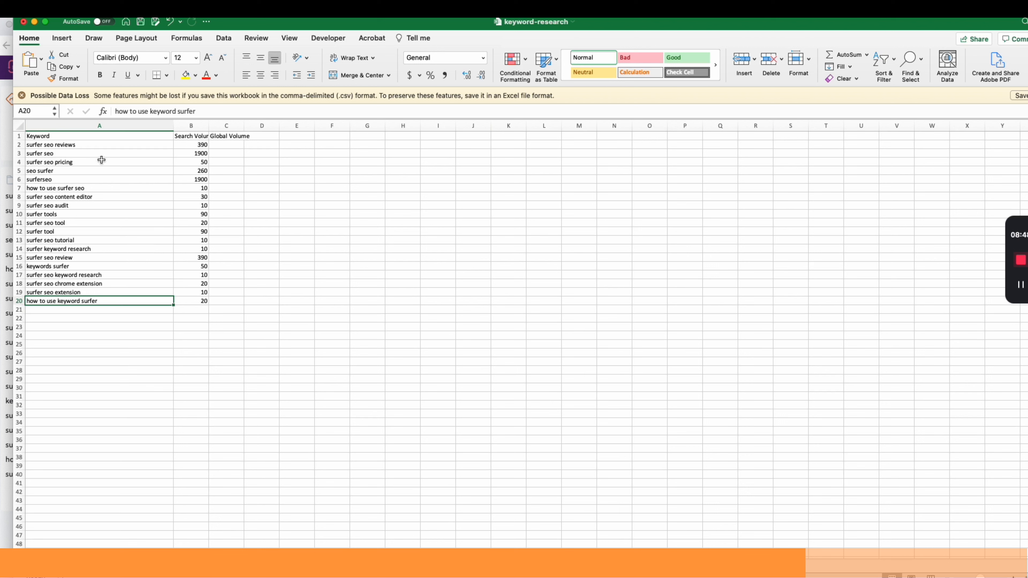
click(63, 146)
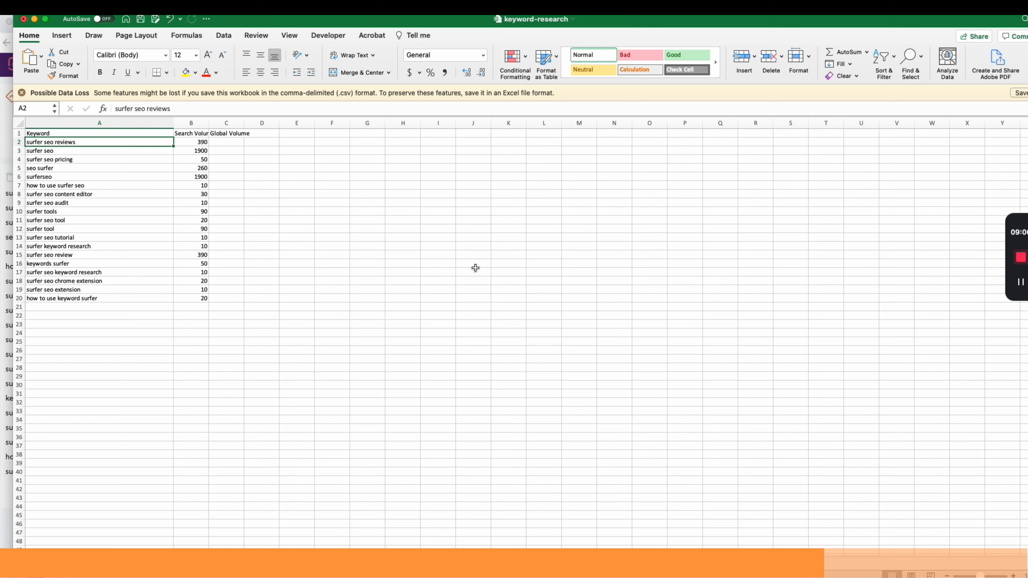
Copy the keyword cells again, paste them into Ahrefs Keywords Explorer, and search them for the United States
drag(123, 140, 125, 297)
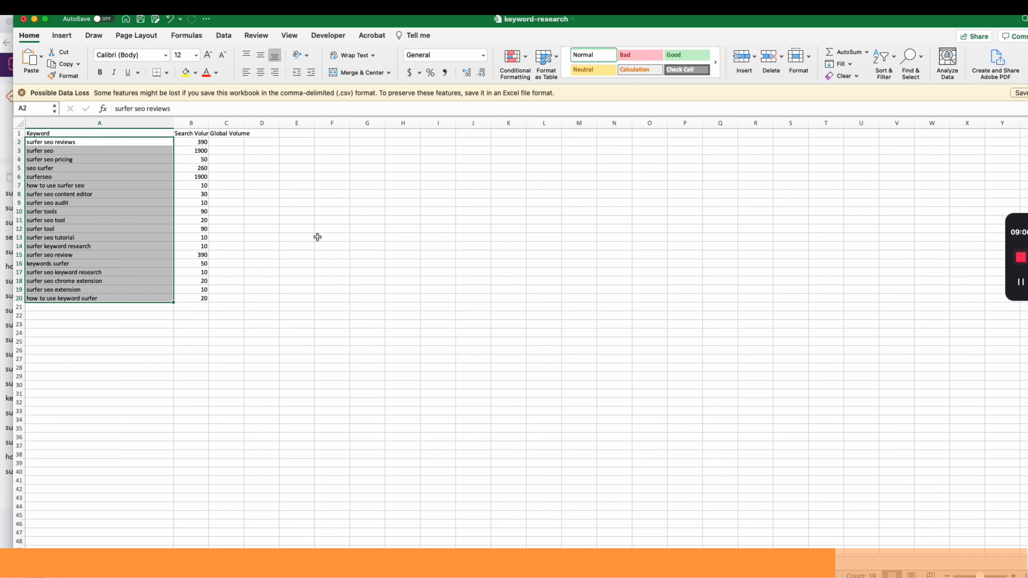
key(super+c)
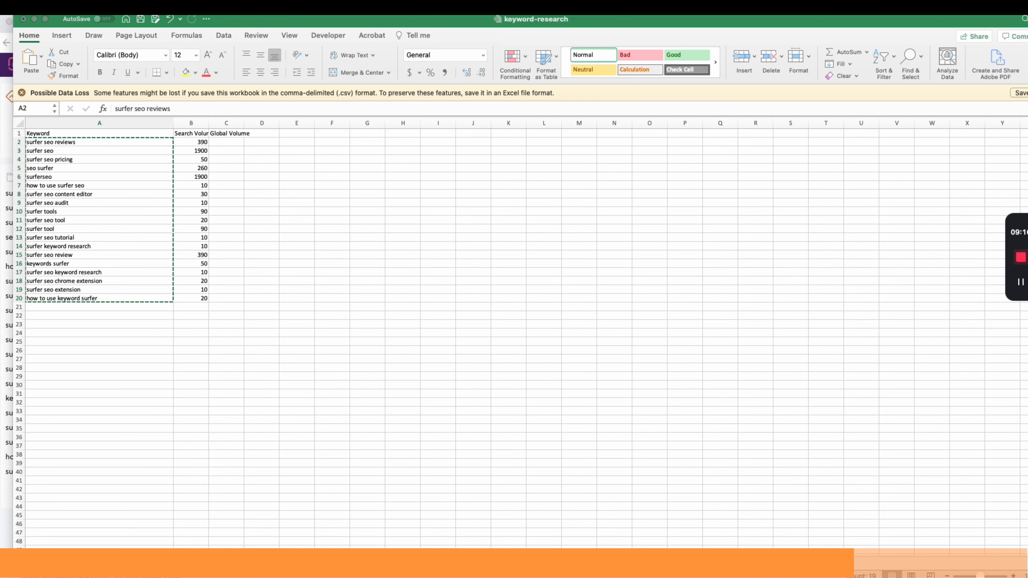
drag(504, 17, 351, 17)
drag(415, 26, 365, 48)
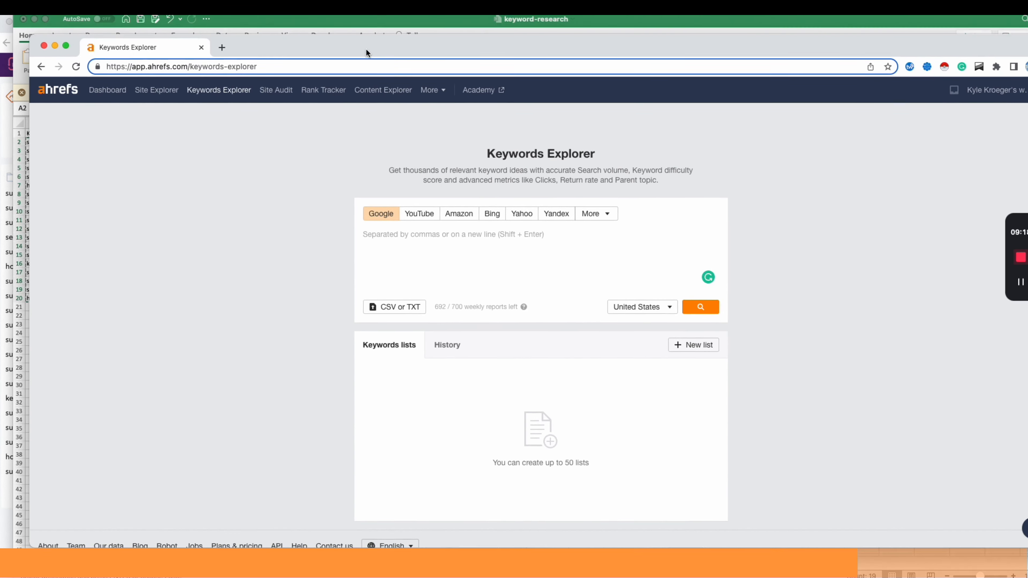
key(super+v)
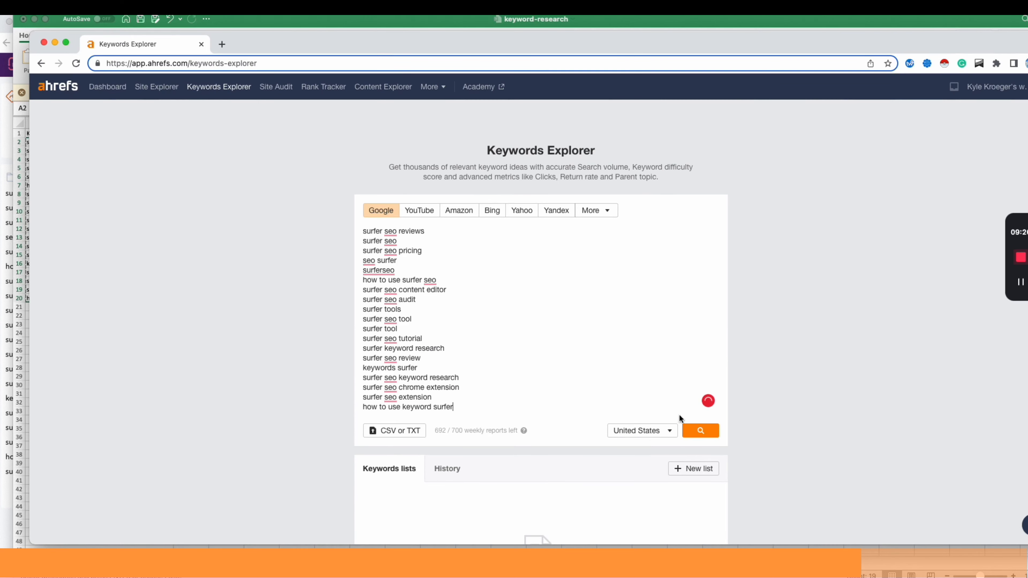
click(698, 431)
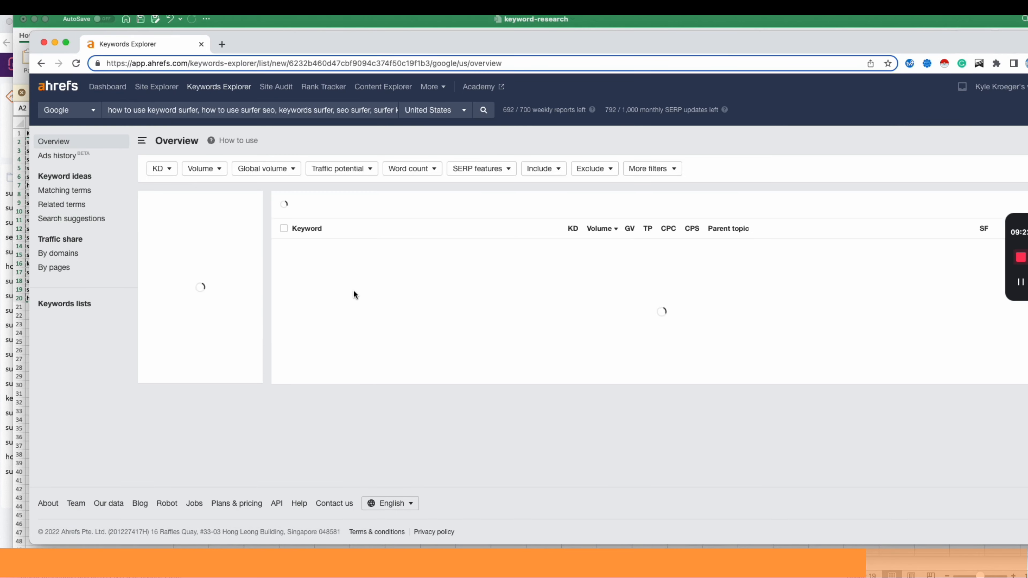
Select all 19 keywords in the Ahrefs results list
drag(697, 31, 790, 30)
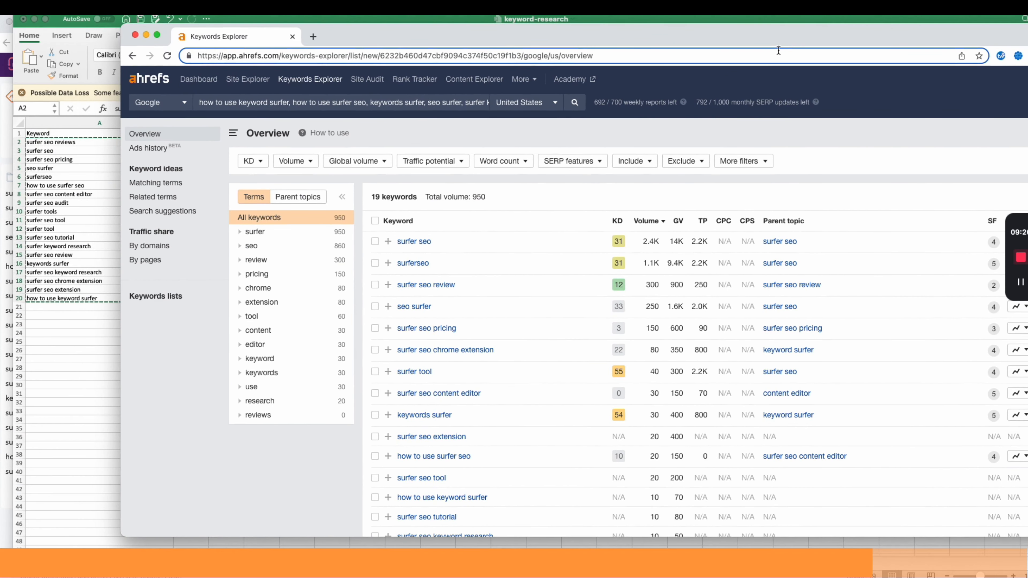
scroll(727, 269, down, 3)
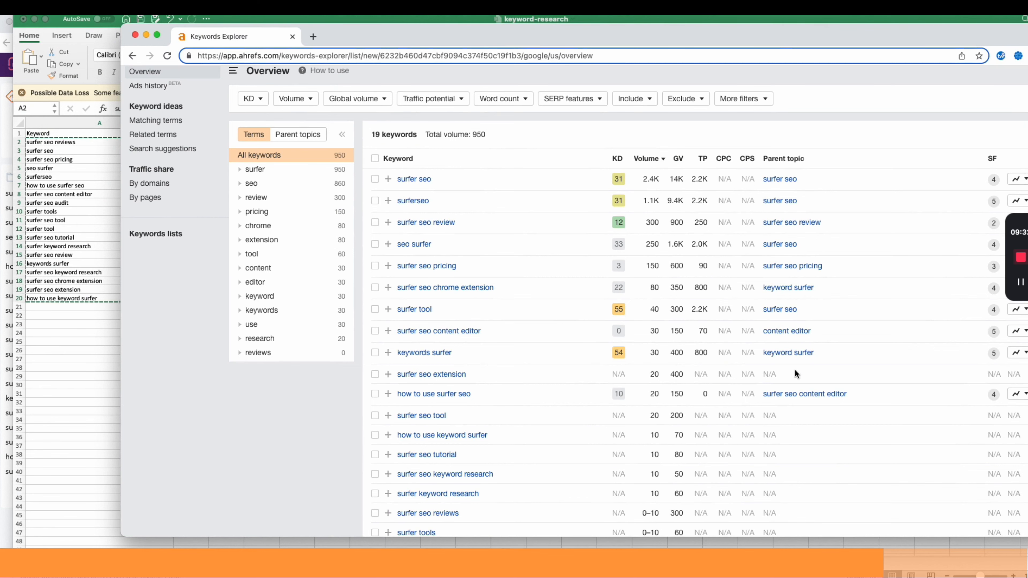
scroll(794, 368, down, 3)
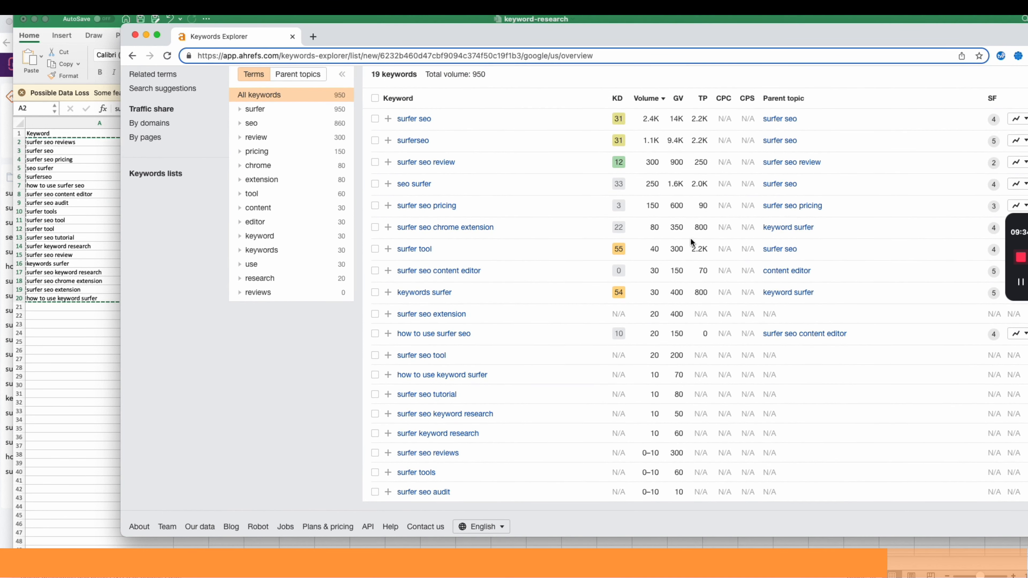
click(375, 98)
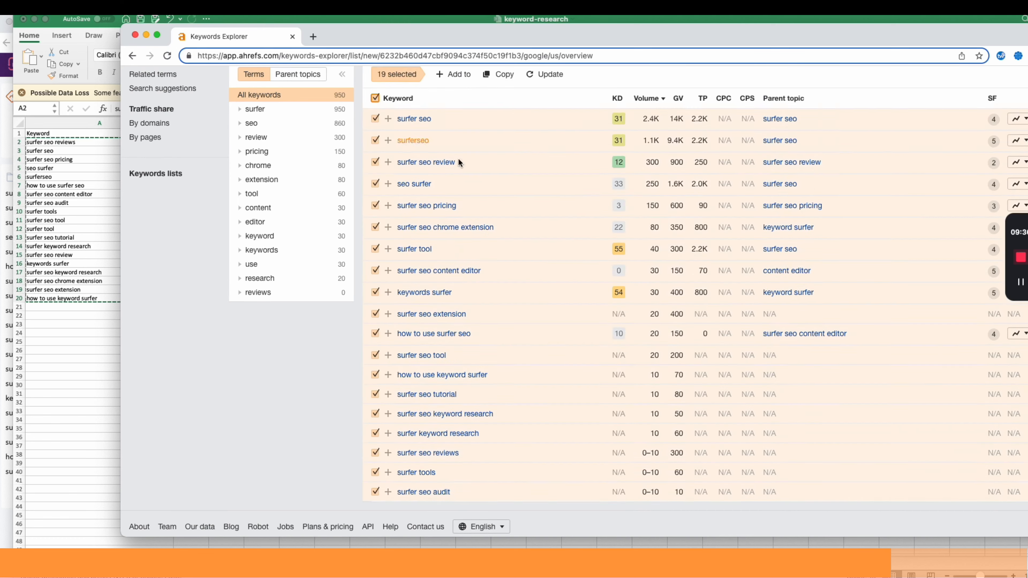
scroll(458, 157, up, 5)
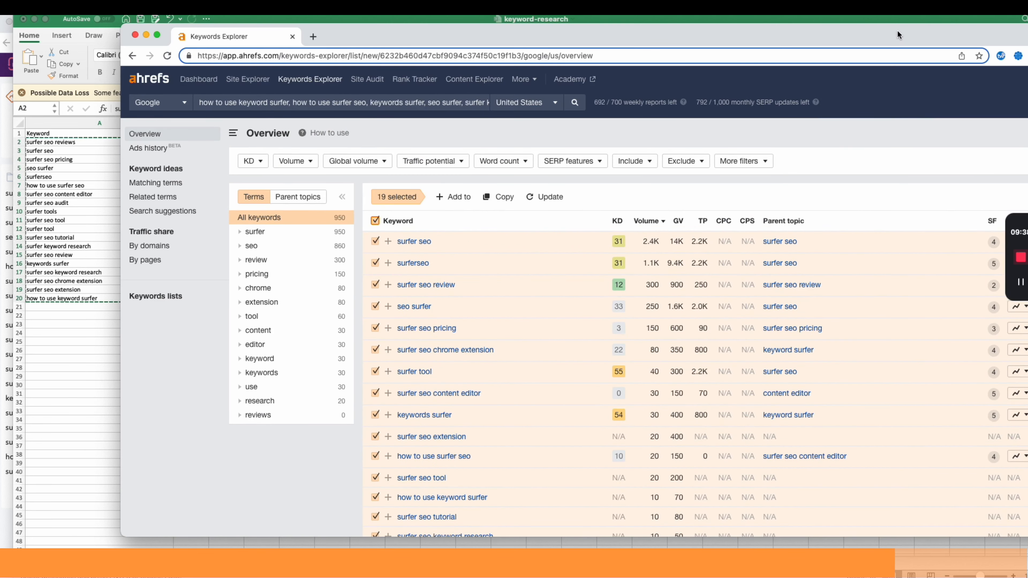
drag(897, 31, 822, 24)
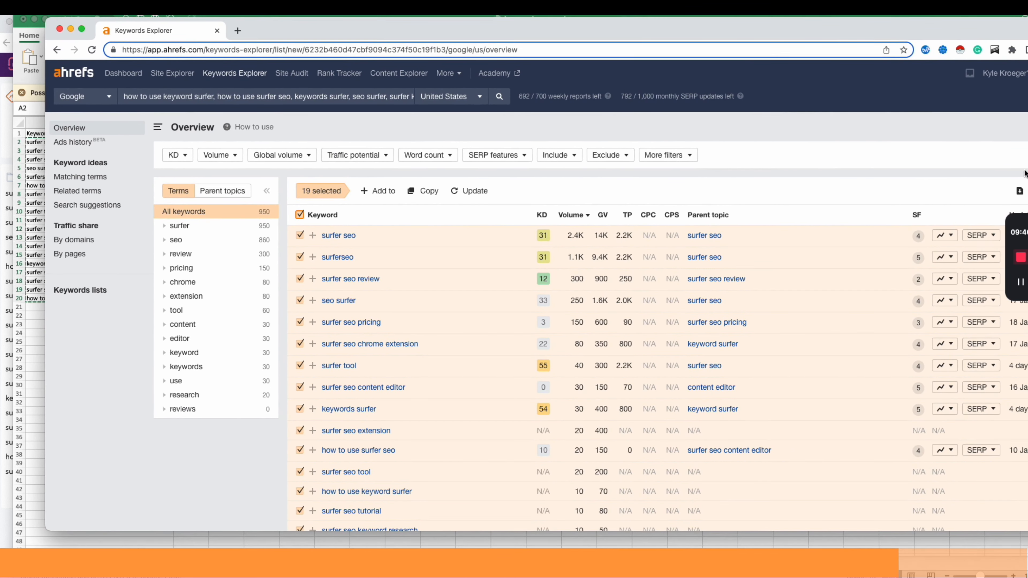
drag(962, 34, 942, 30)
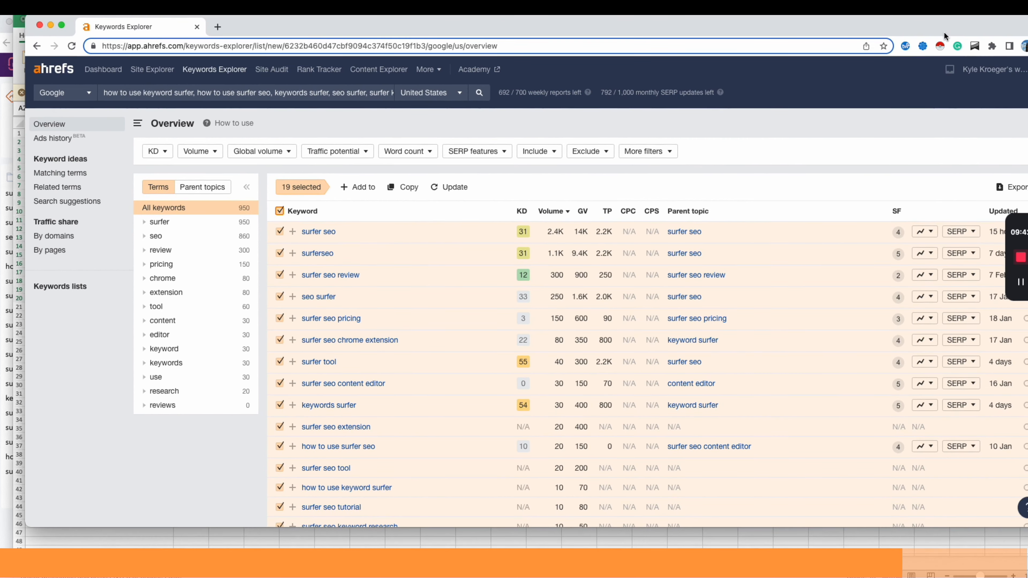
click(1015, 191)
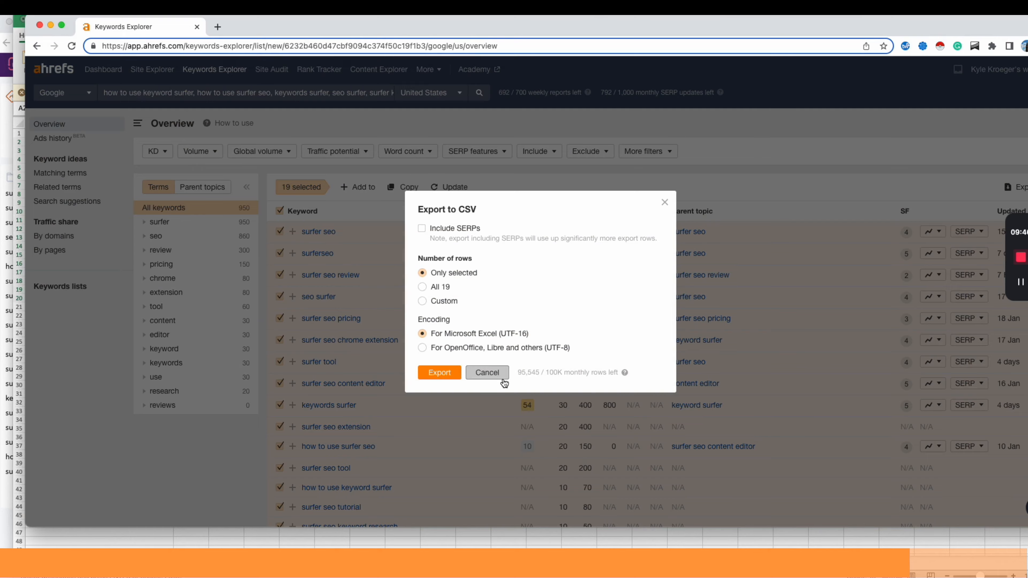
click(487, 373)
scroll(595, 267, down, 3)
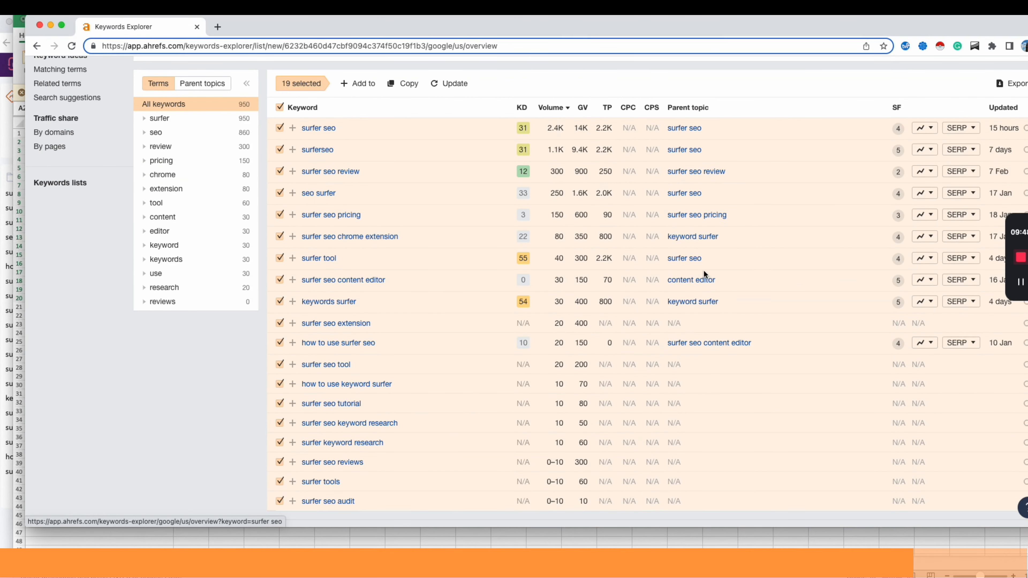